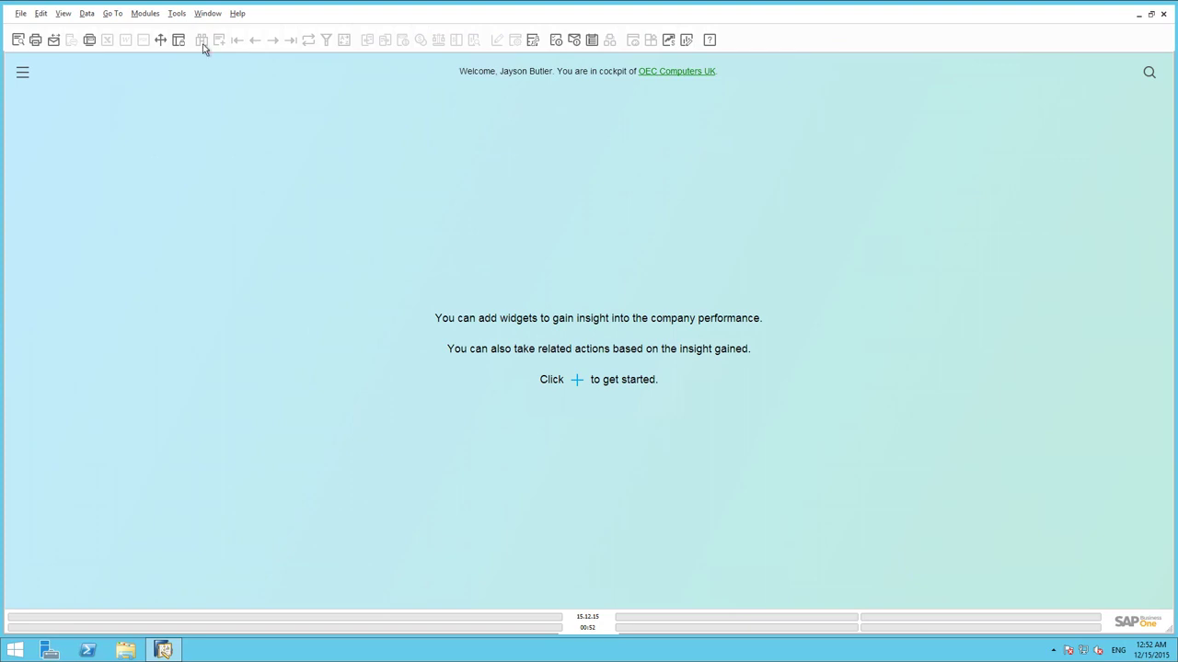
Step: Launch the Interactive Analysis Report Designer from Tools and bring the blank Book1 workbook forward
click(181, 15)
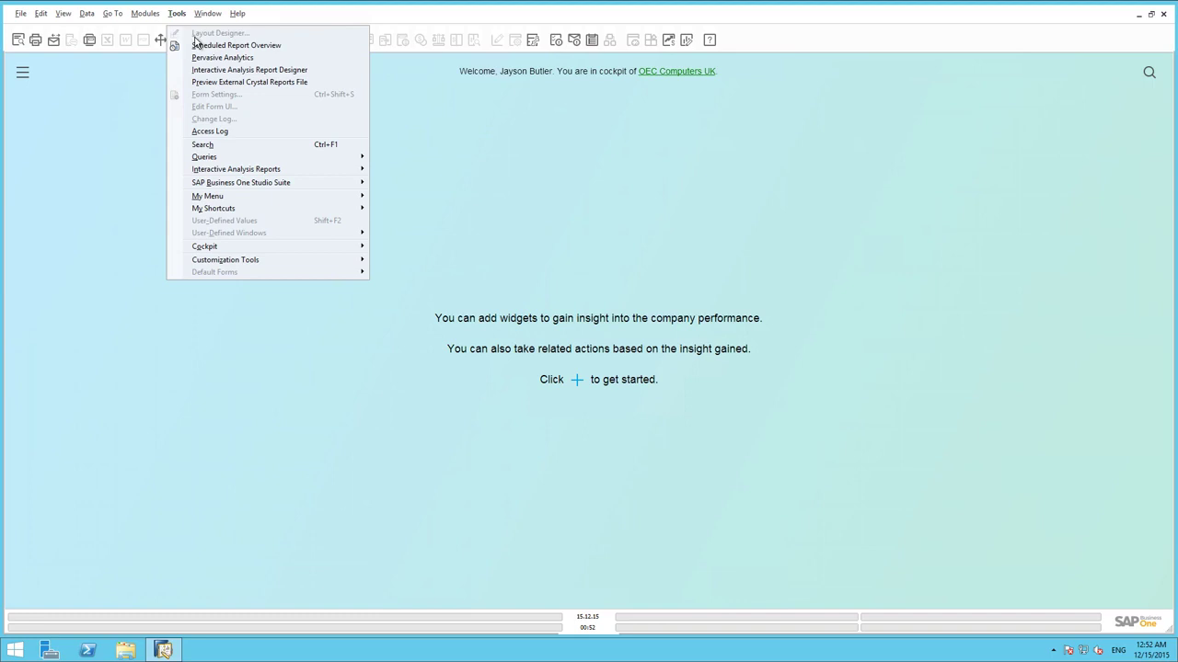
click(312, 71)
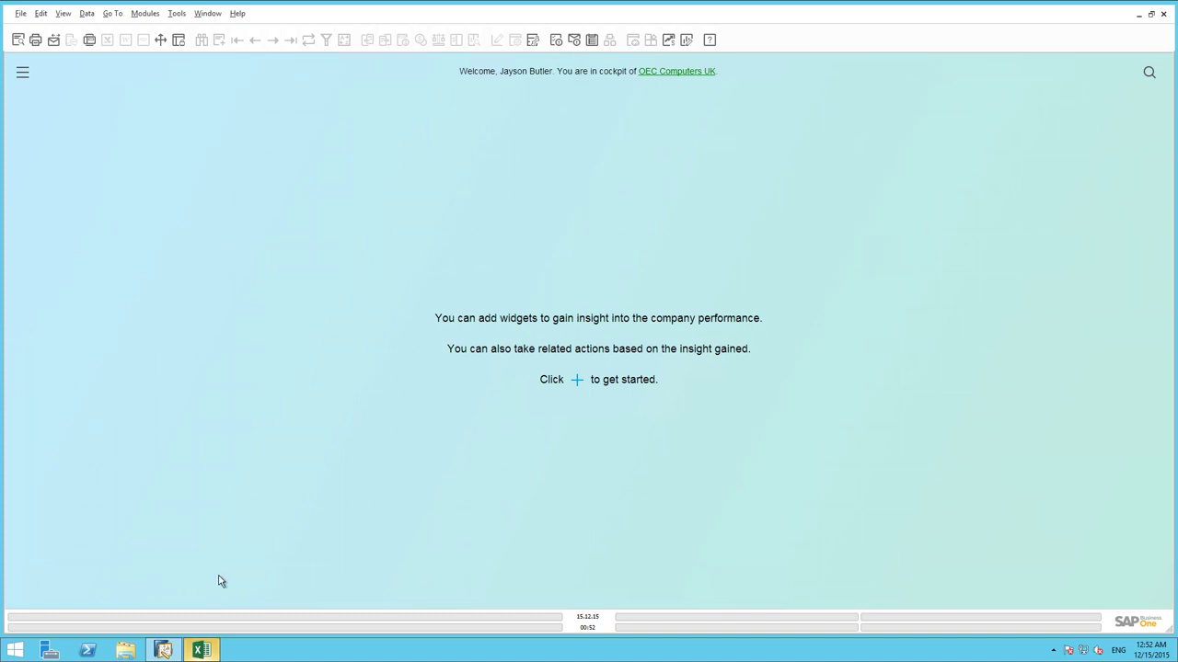
mouse_move(205, 650)
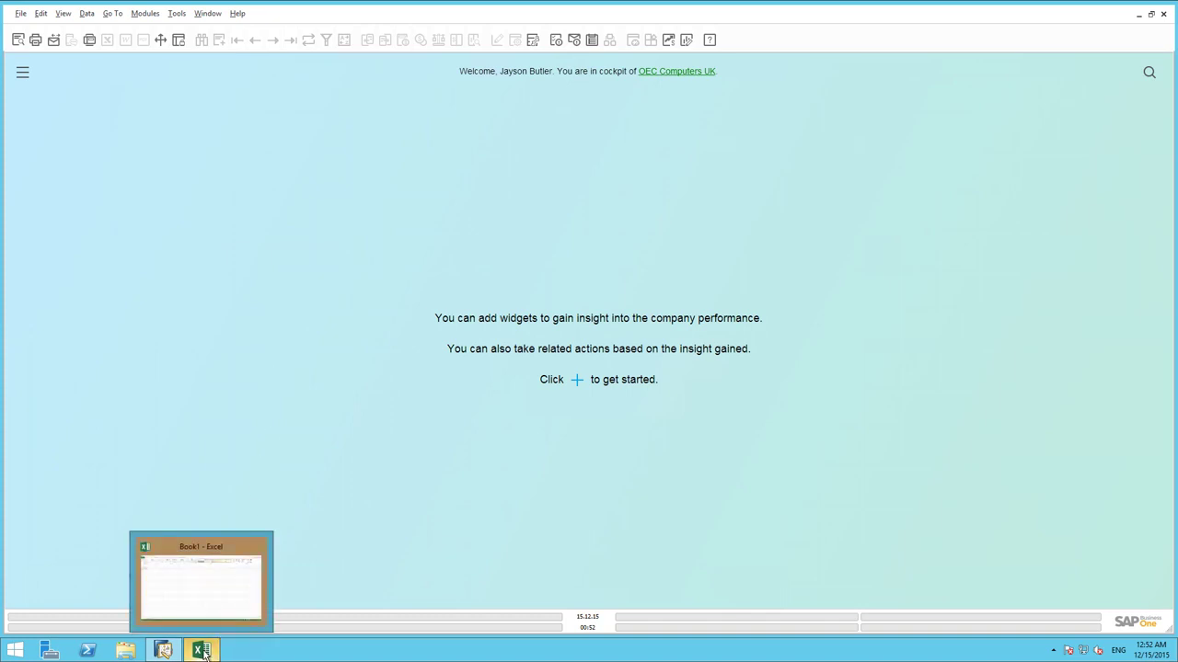
click(201, 582)
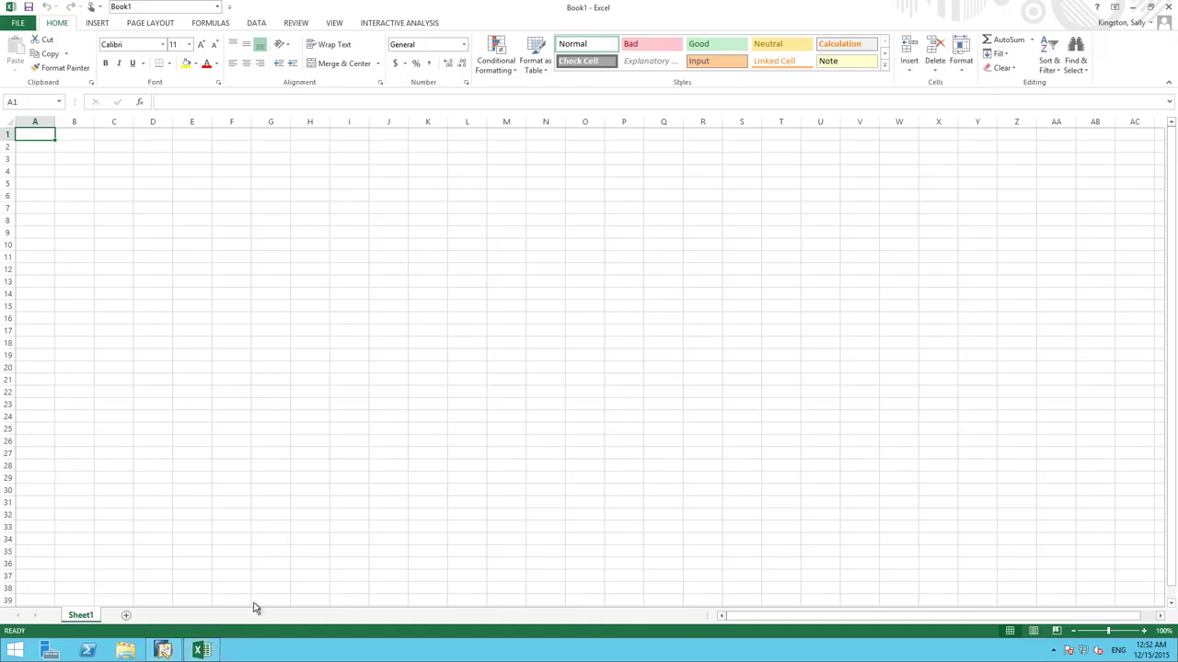
Step: Create a new query report on the Sales > Multi-Document Scenarios > Profitability Analysis data source
click(414, 26)
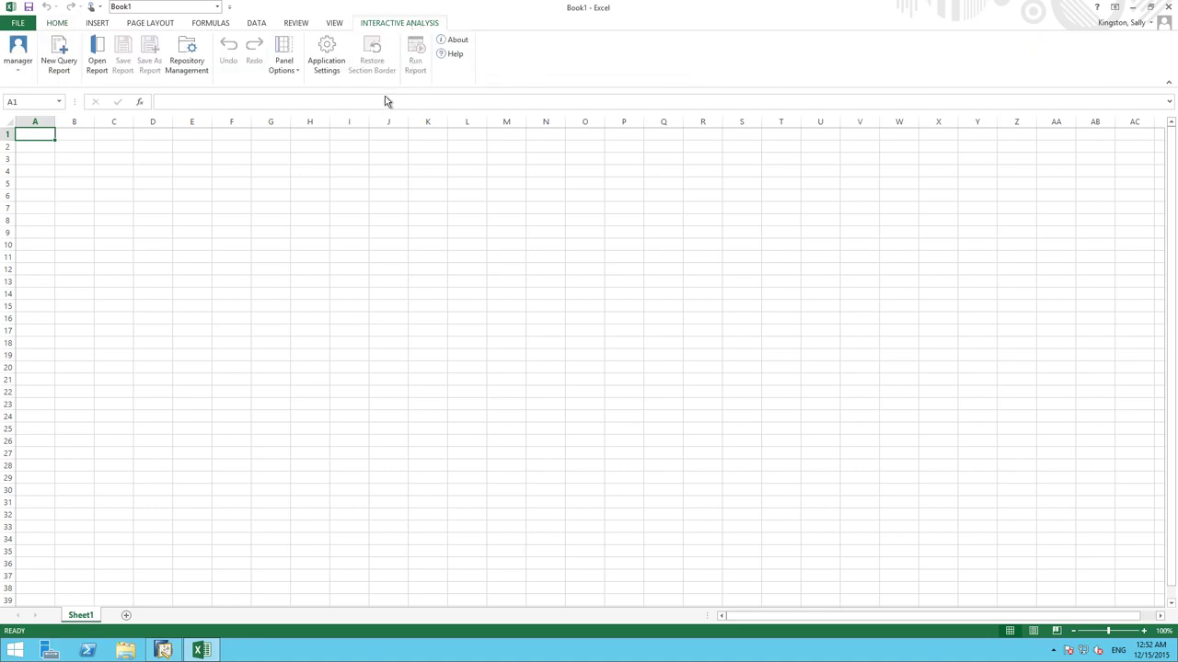
click(56, 55)
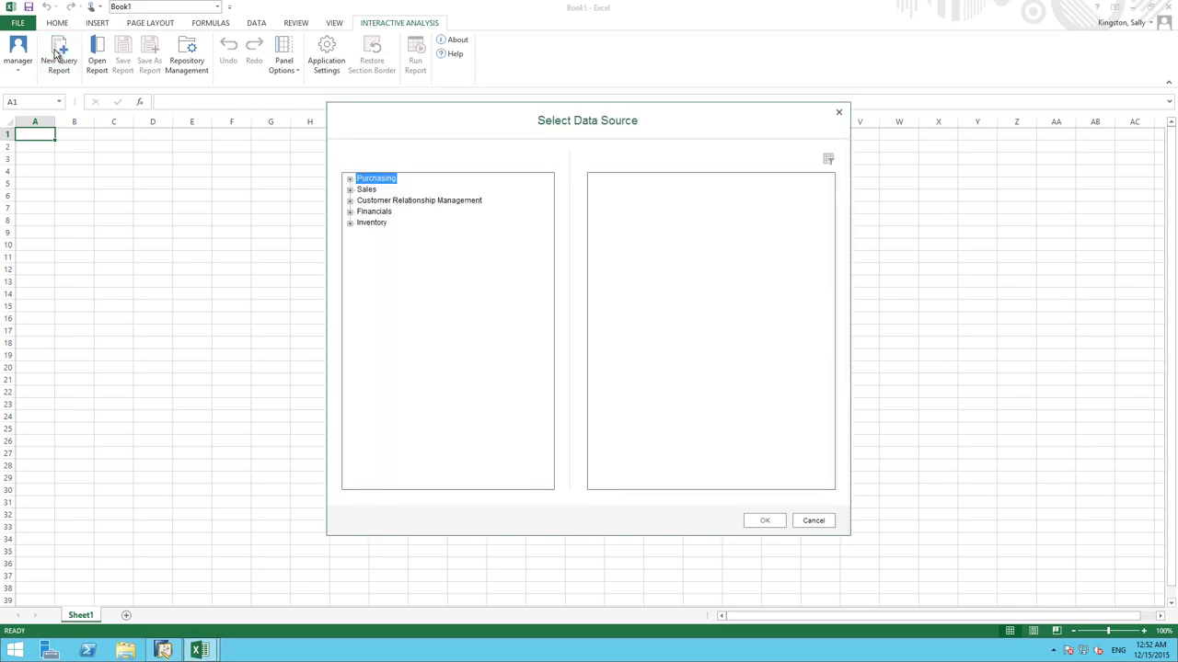
click(350, 189)
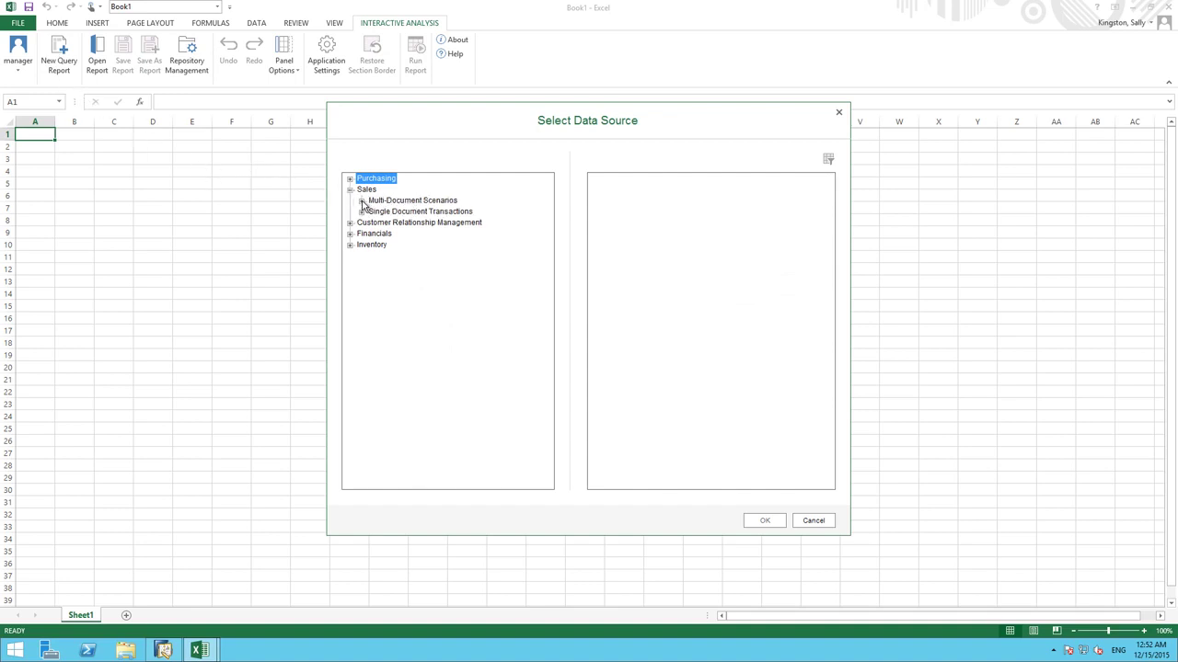
click(361, 201)
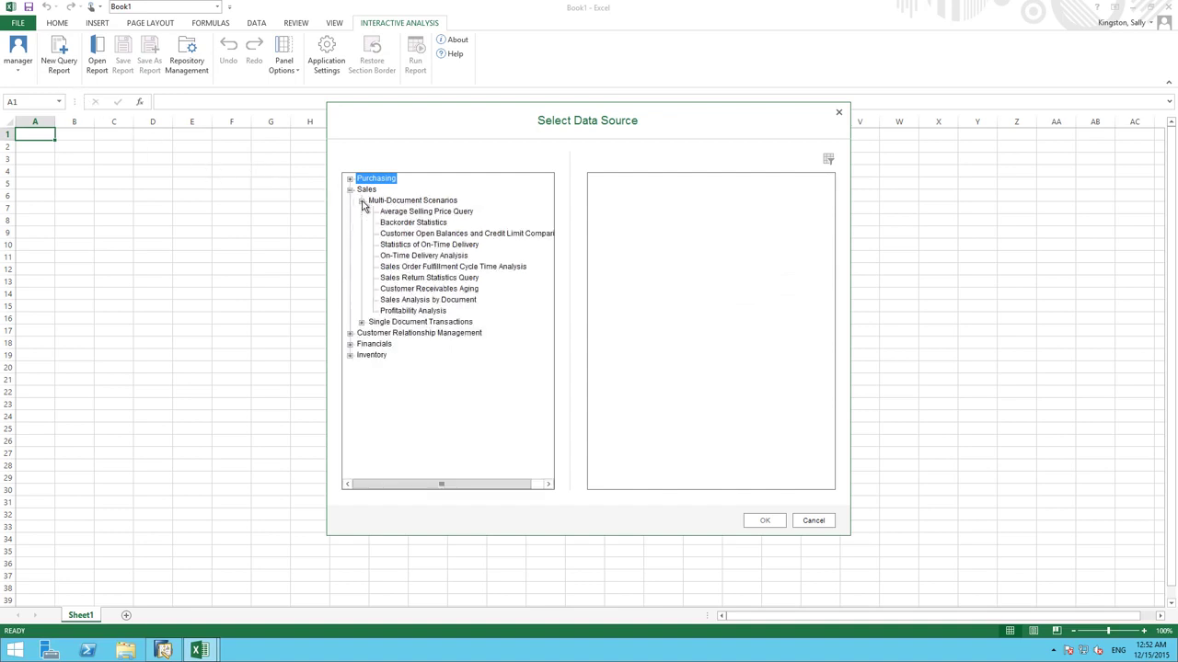
click(424, 313)
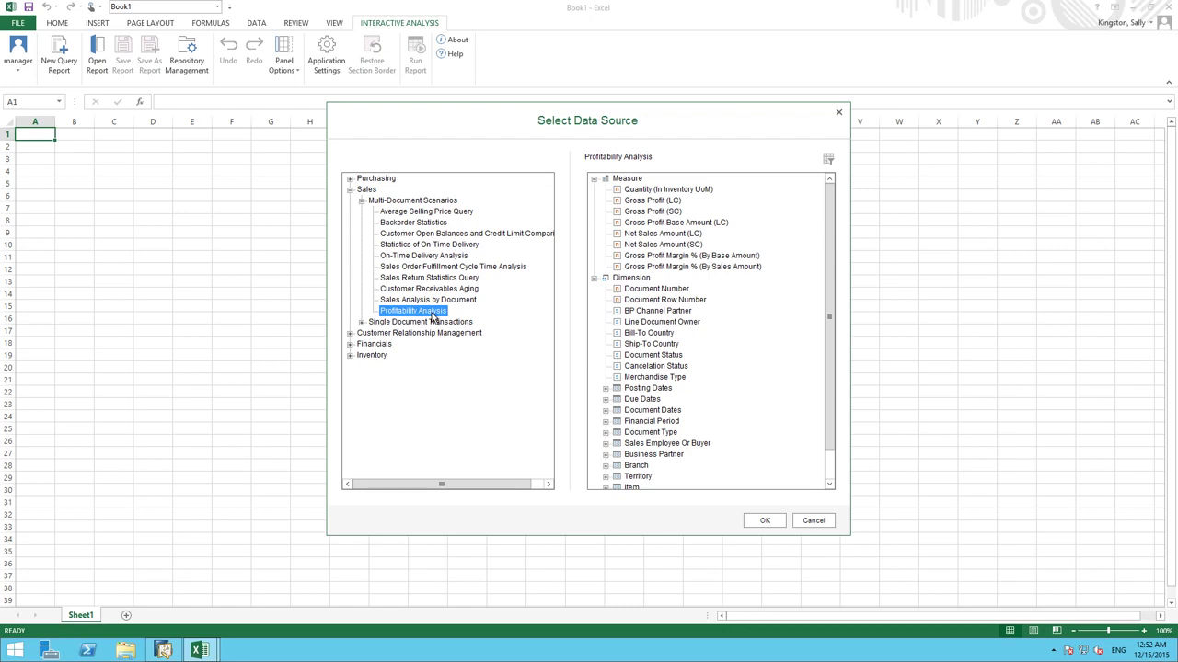
click(761, 522)
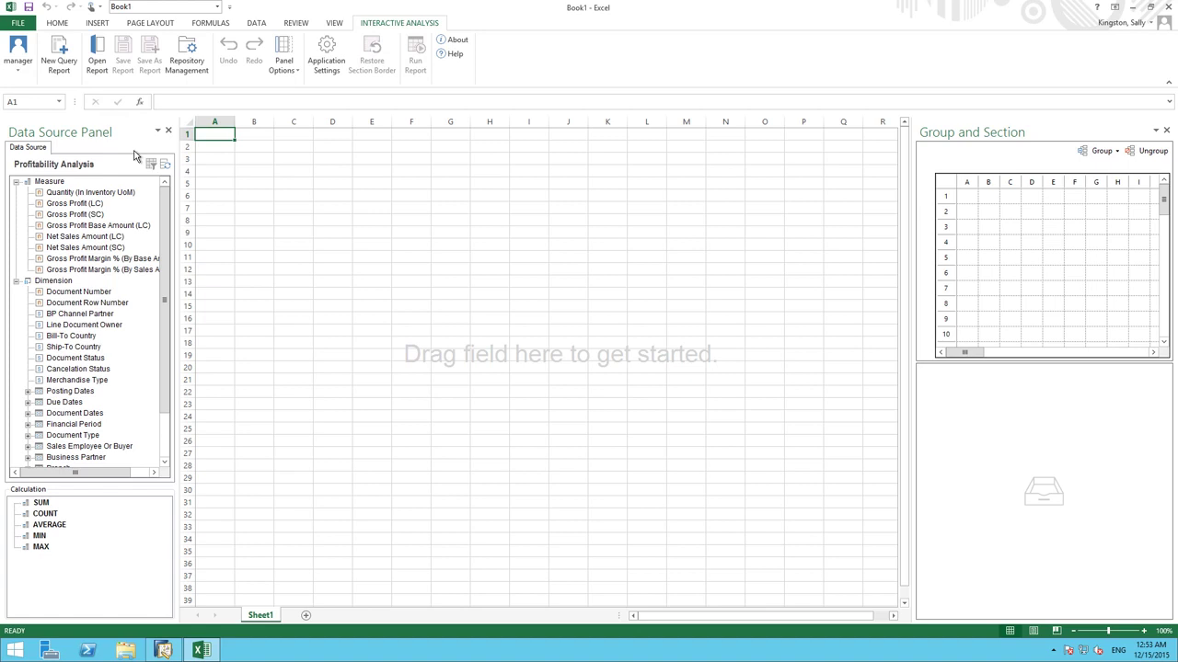
Step: Drop Item Code into B3 as a row group in a 10-column, 10-row report section
drag(167, 221, 171, 319)
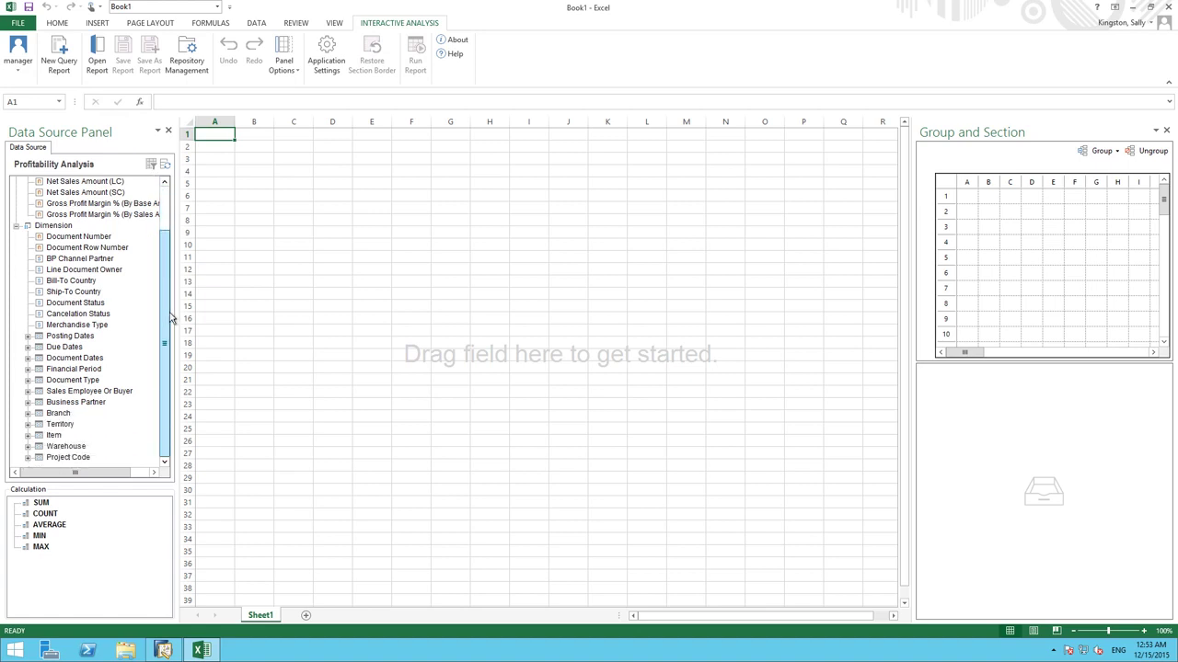
click(28, 436)
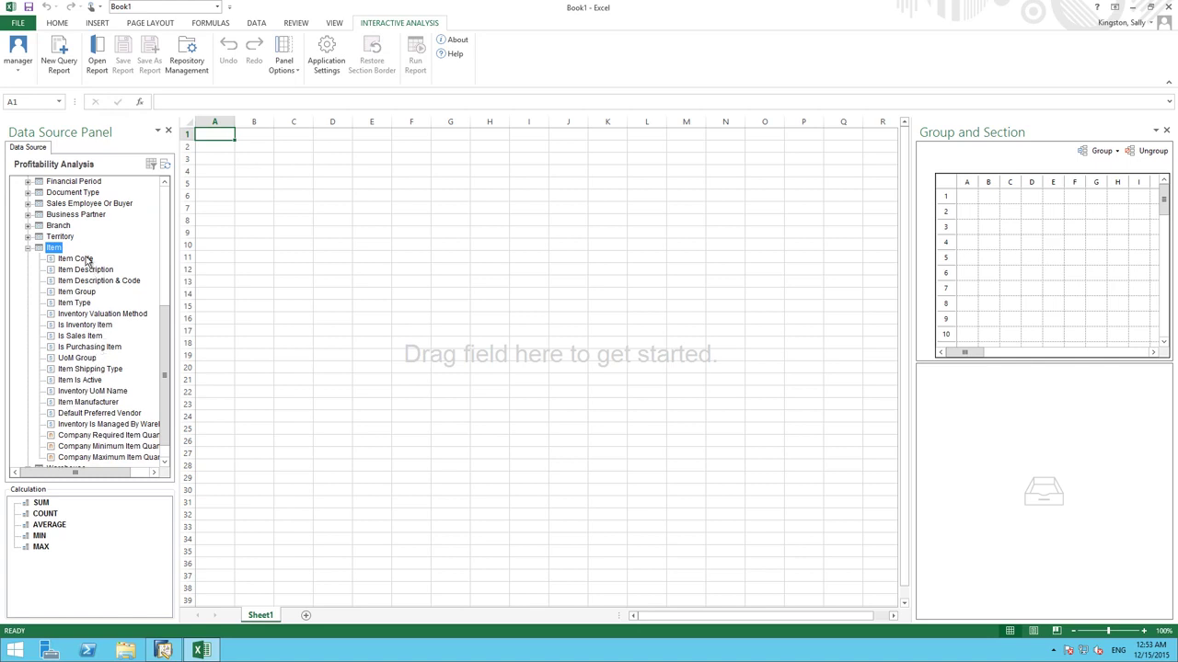
drag(87, 260, 258, 160)
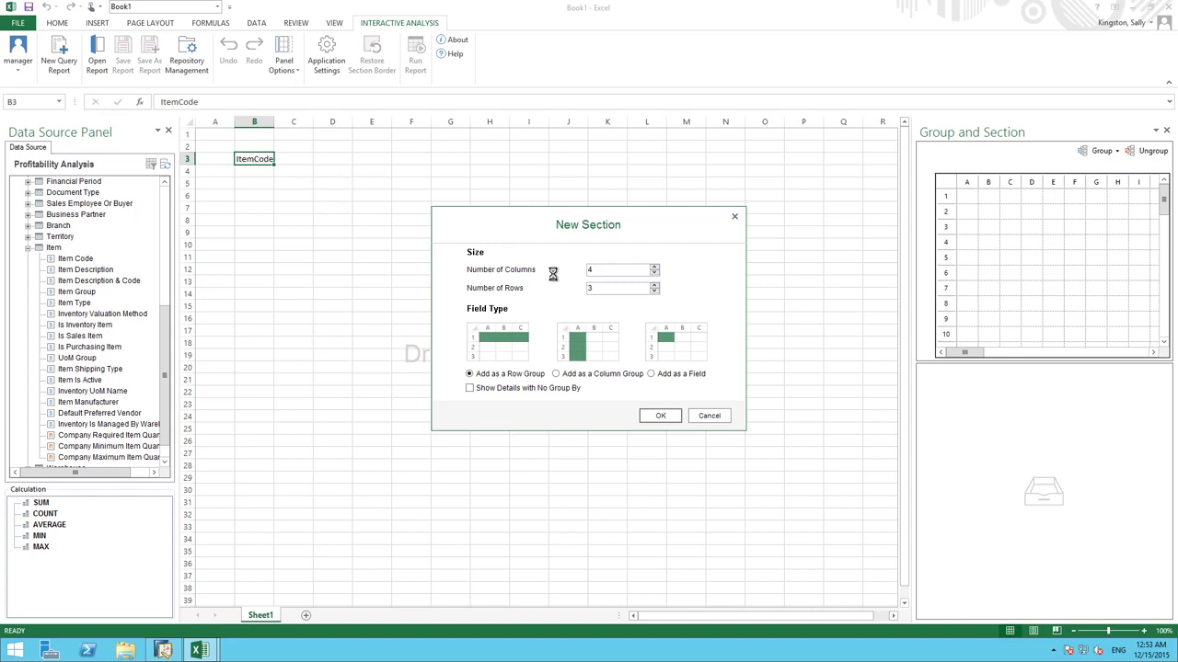
drag(603, 269, 573, 270)
text(10)
key(Tab)
text(10)
click(663, 419)
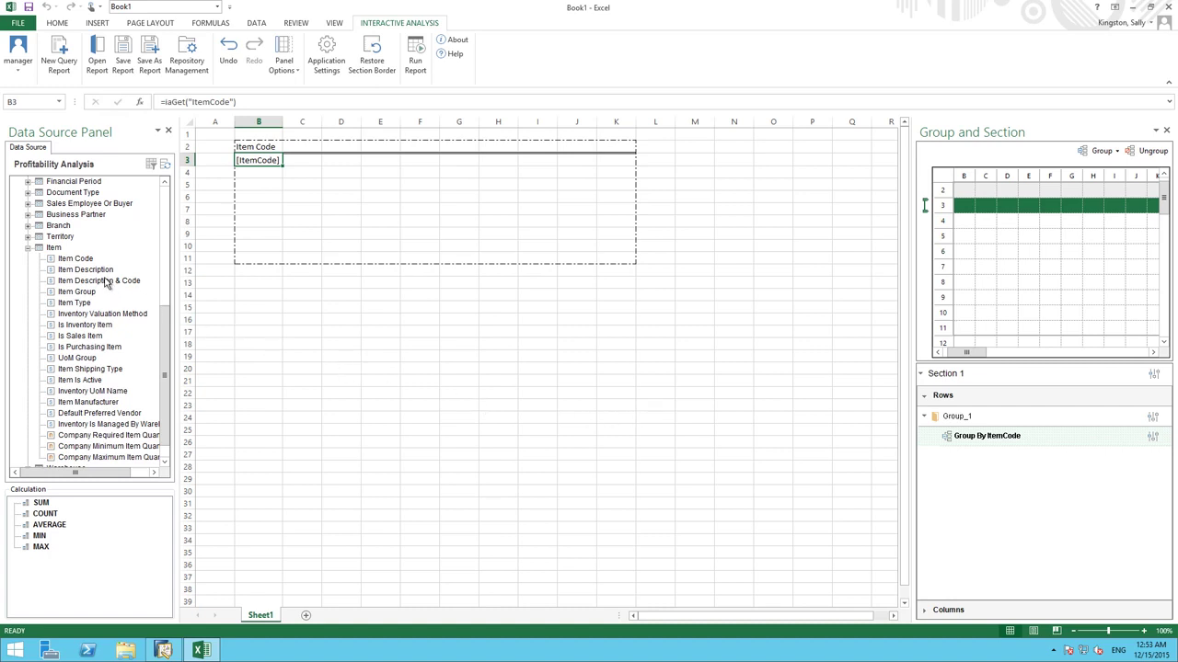
Step: Place Item Description in C3 beside Item Code and select row 3
mouse_move(100, 271)
mouse_down()
mouse_move(150, 273)
mouse_move(230, 251)
mouse_move(289, 215)
mouse_move(306, 162)
mouse_up()
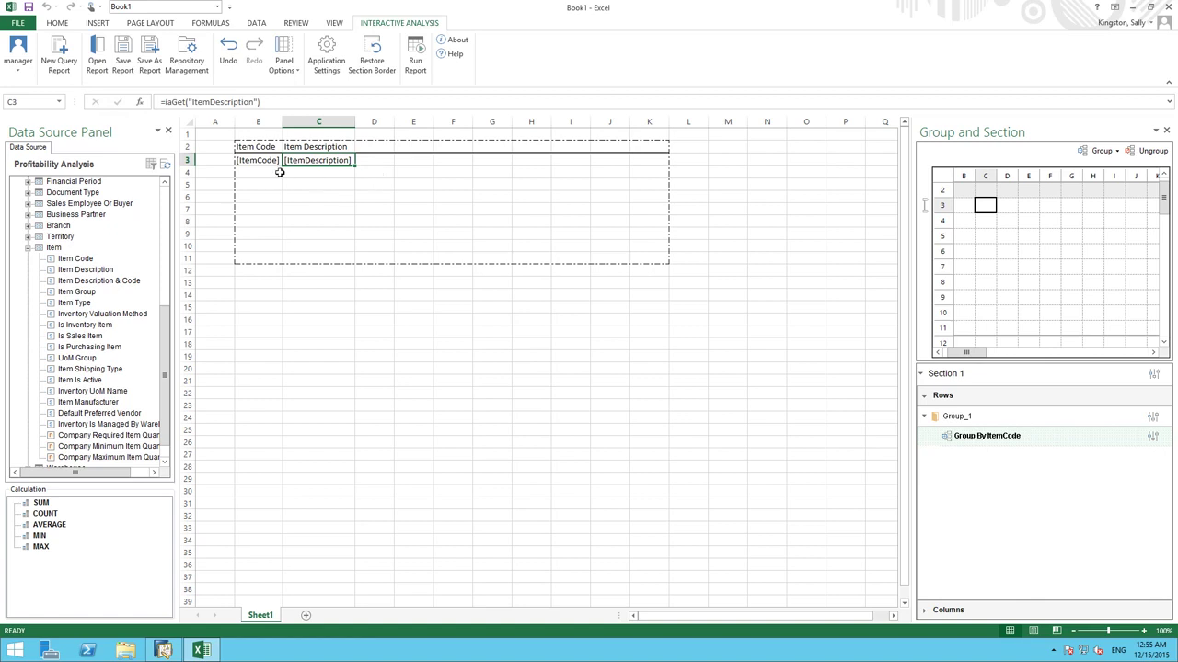
click(185, 160)
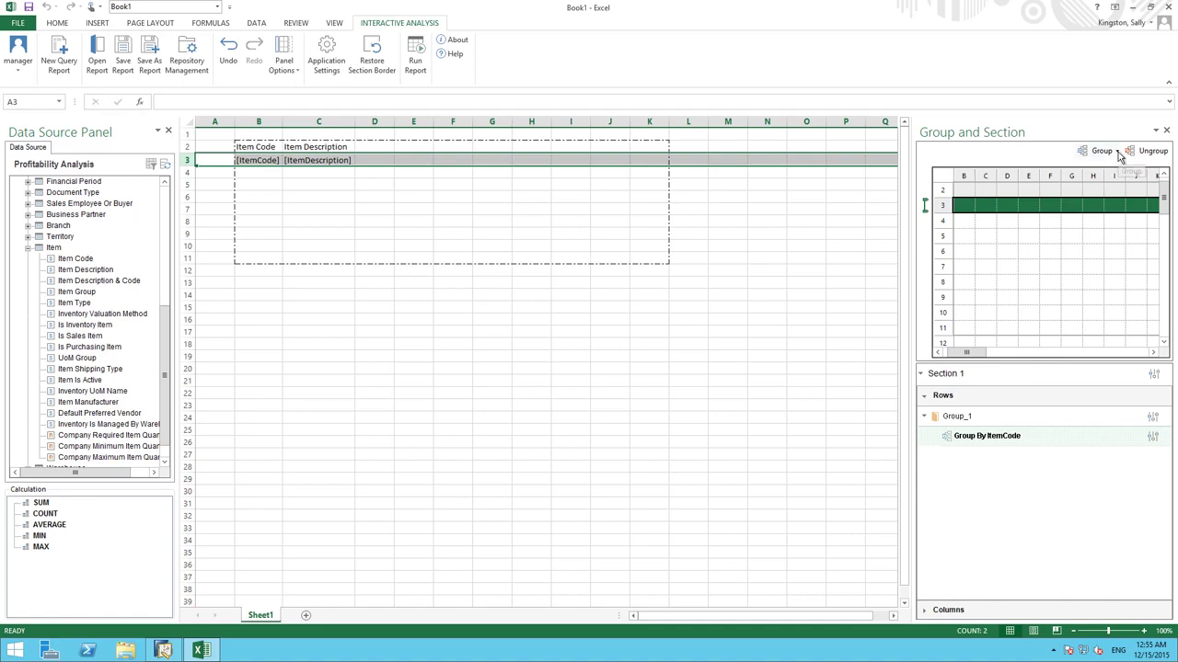
Step: Add a child group under ItemCode grouped by Business Partner > Business Partner Code
click(1117, 151)
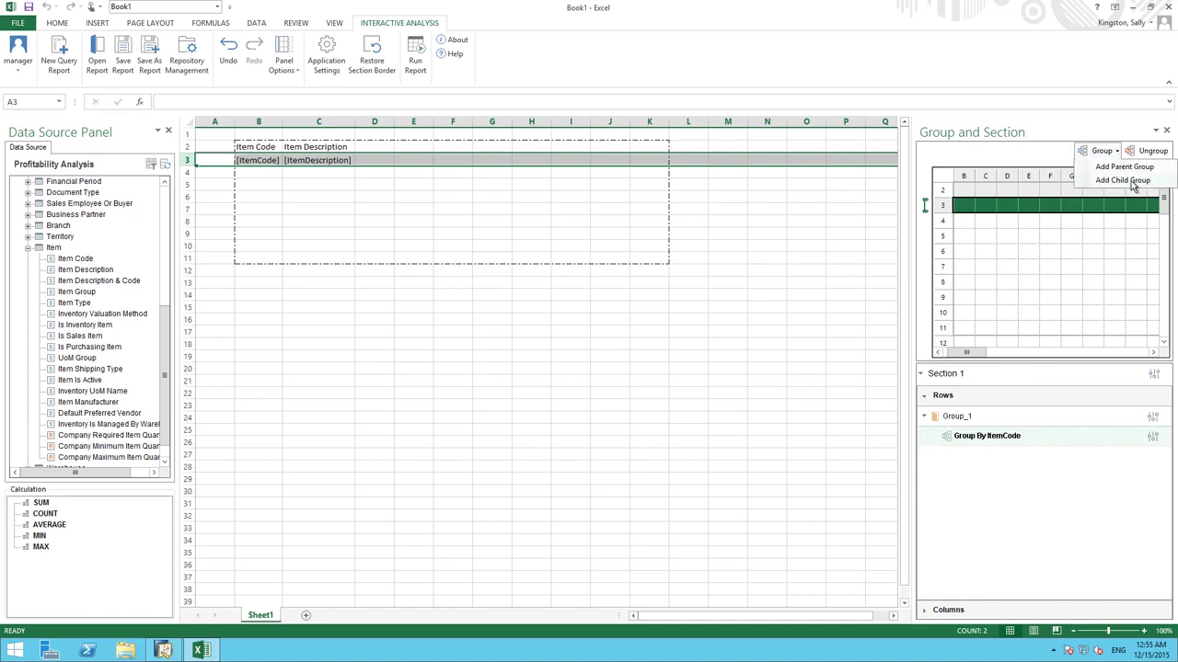
click(1122, 180)
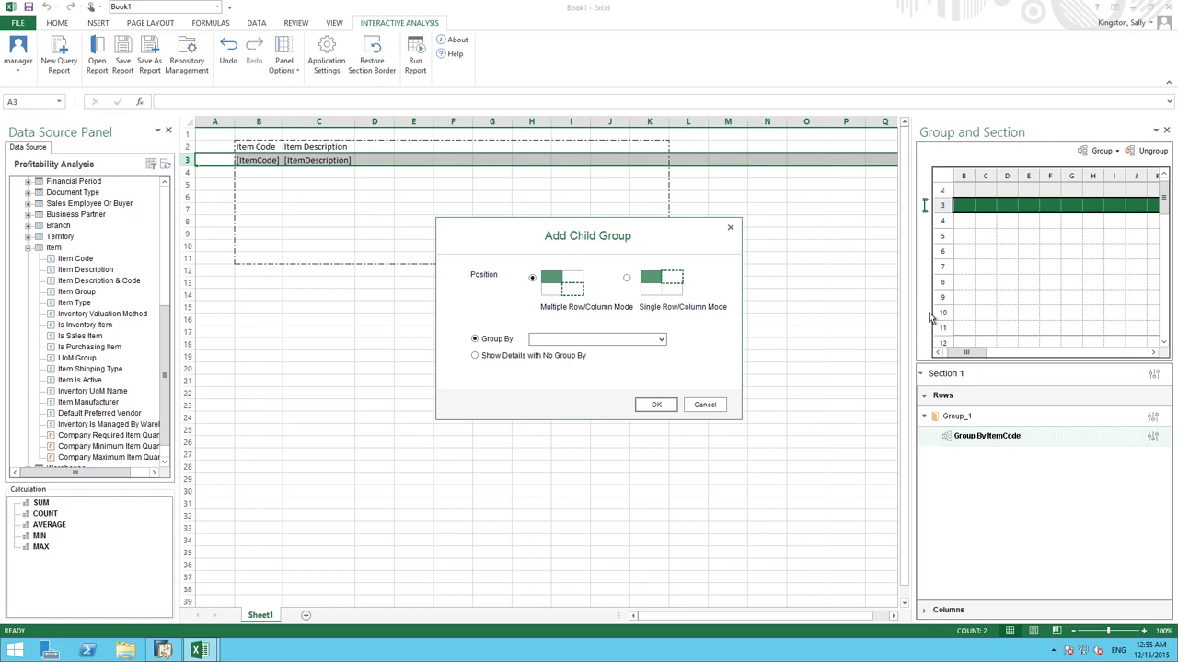
click(659, 341)
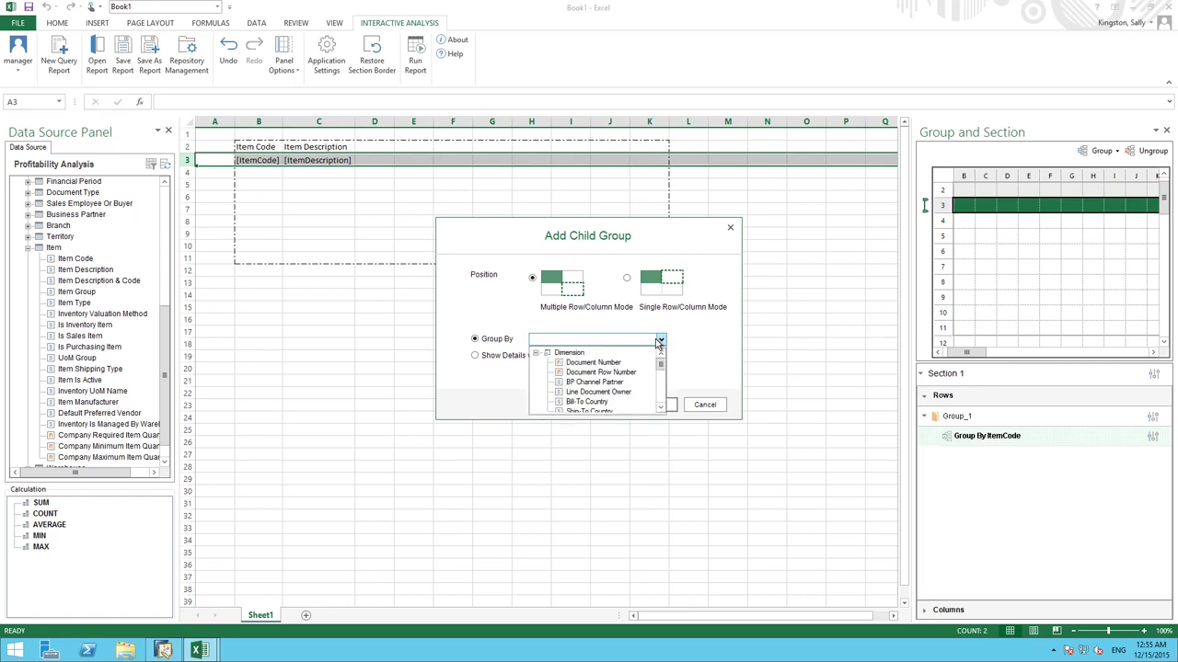
click(660, 409)
click(660, 408)
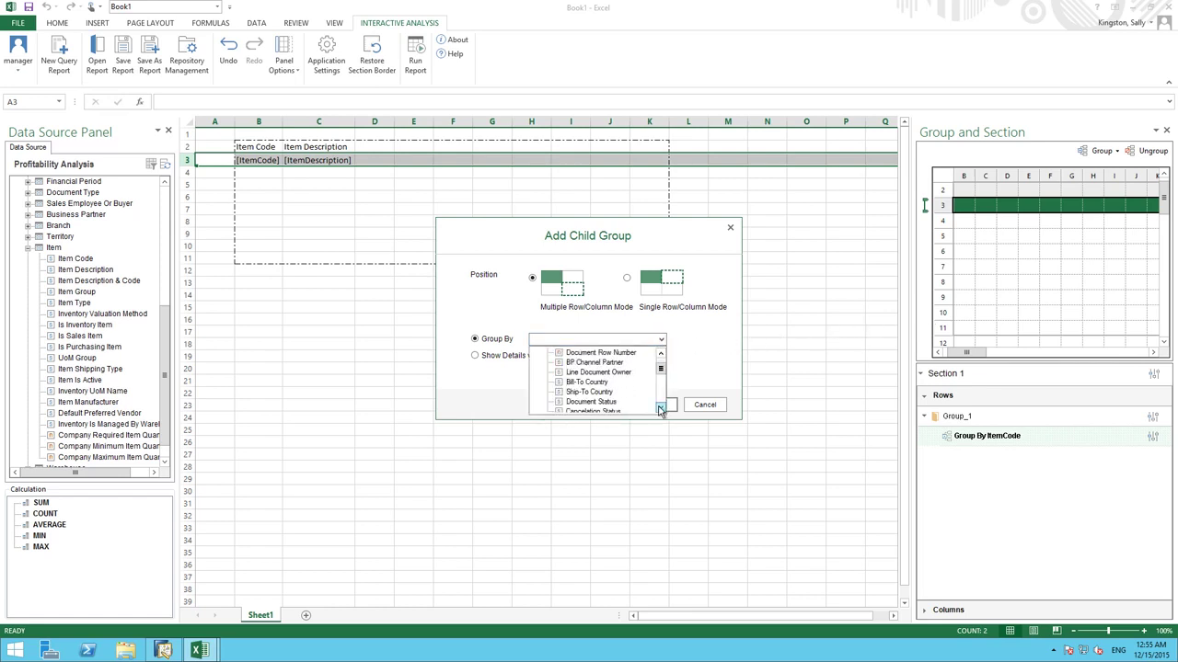
click(660, 408)
click(660, 409)
click(659, 409)
click(660, 409)
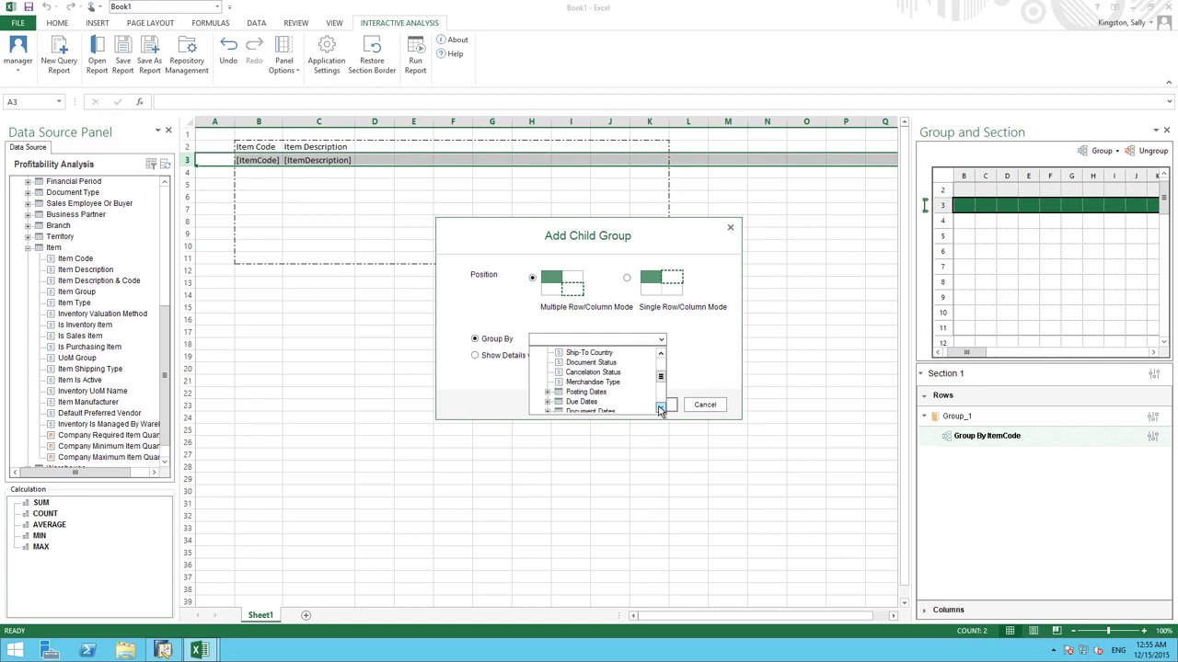
click(659, 409)
click(660, 409)
click(659, 409)
click(660, 408)
click(660, 408)
click(659, 408)
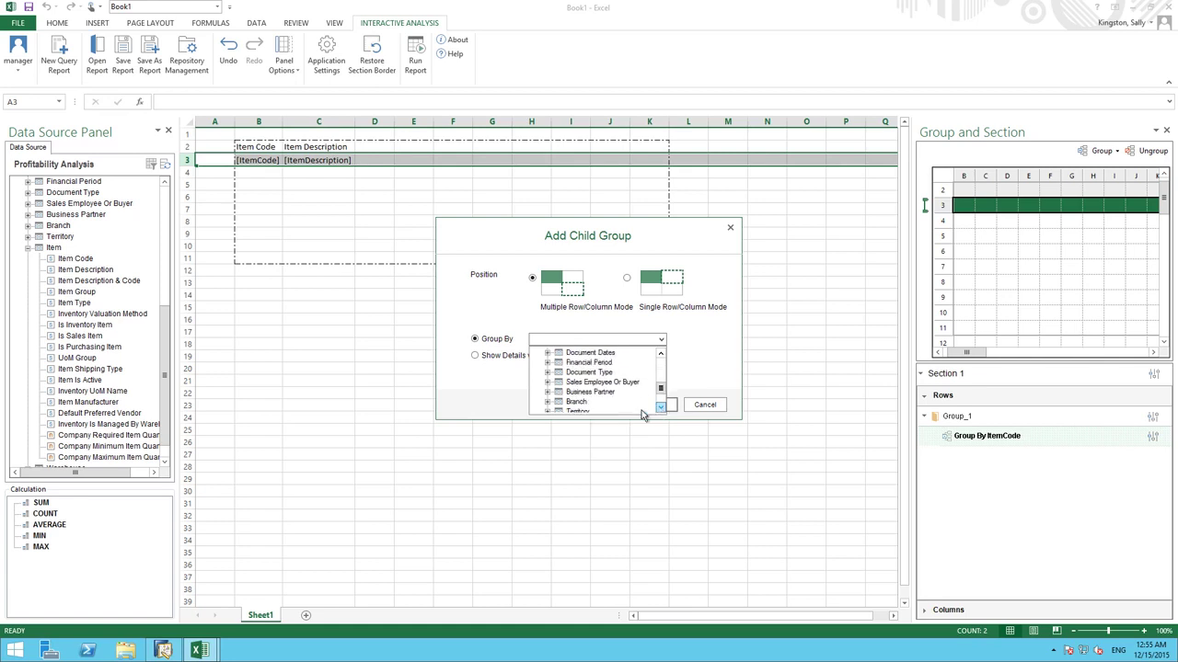
click(660, 409)
click(548, 384)
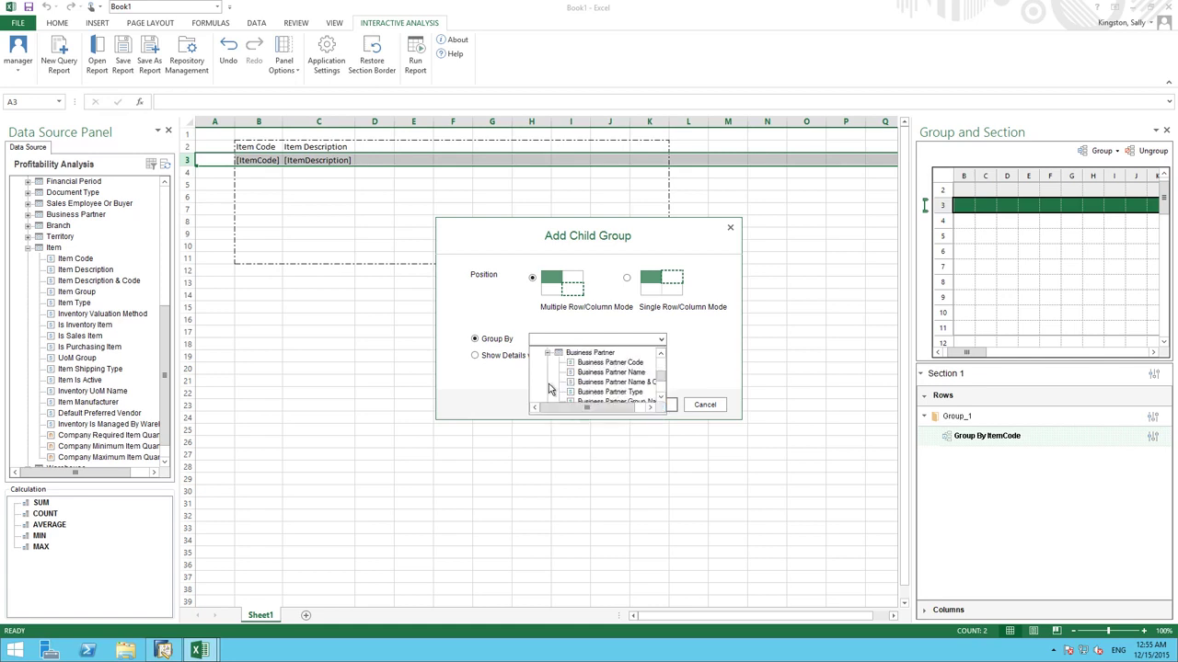
click(611, 364)
click(656, 406)
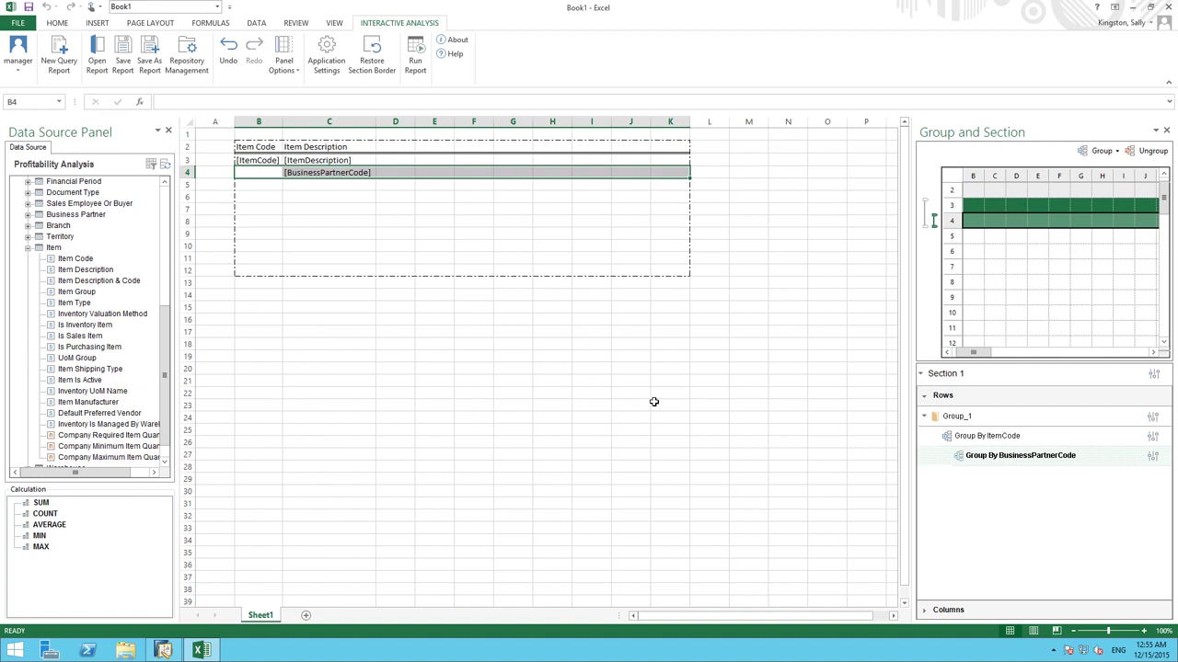
Step: Move Business Partner Code to D4 and head its column 'Customer ID' in D2
click(367, 174)
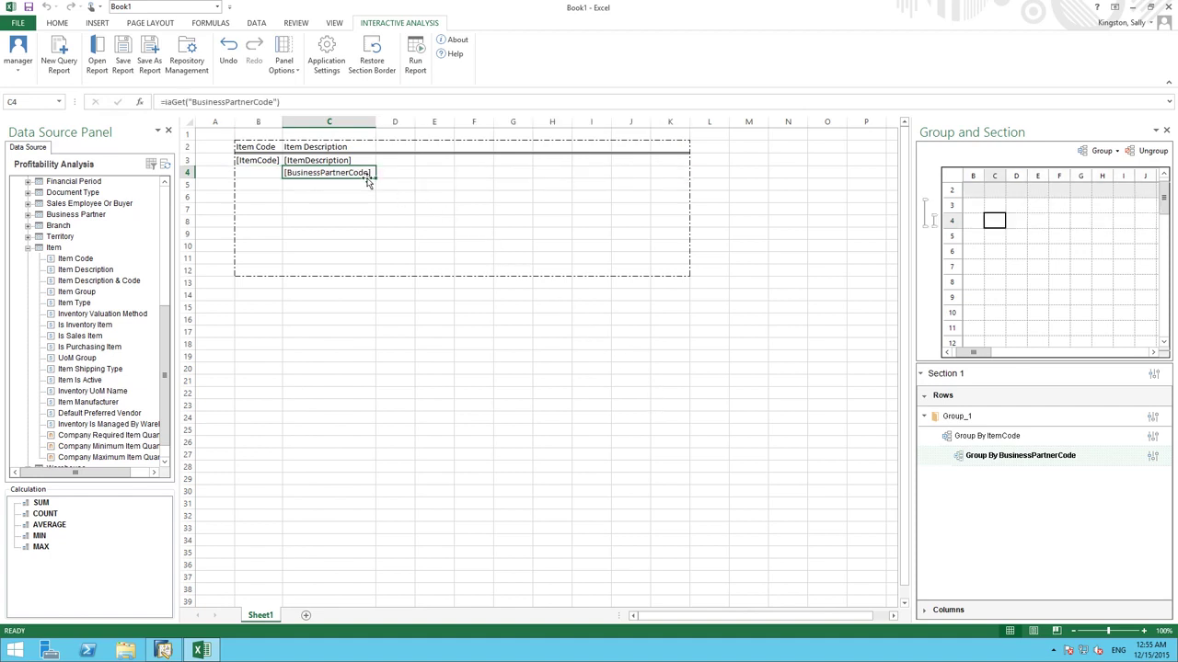
drag(366, 181, 398, 173)
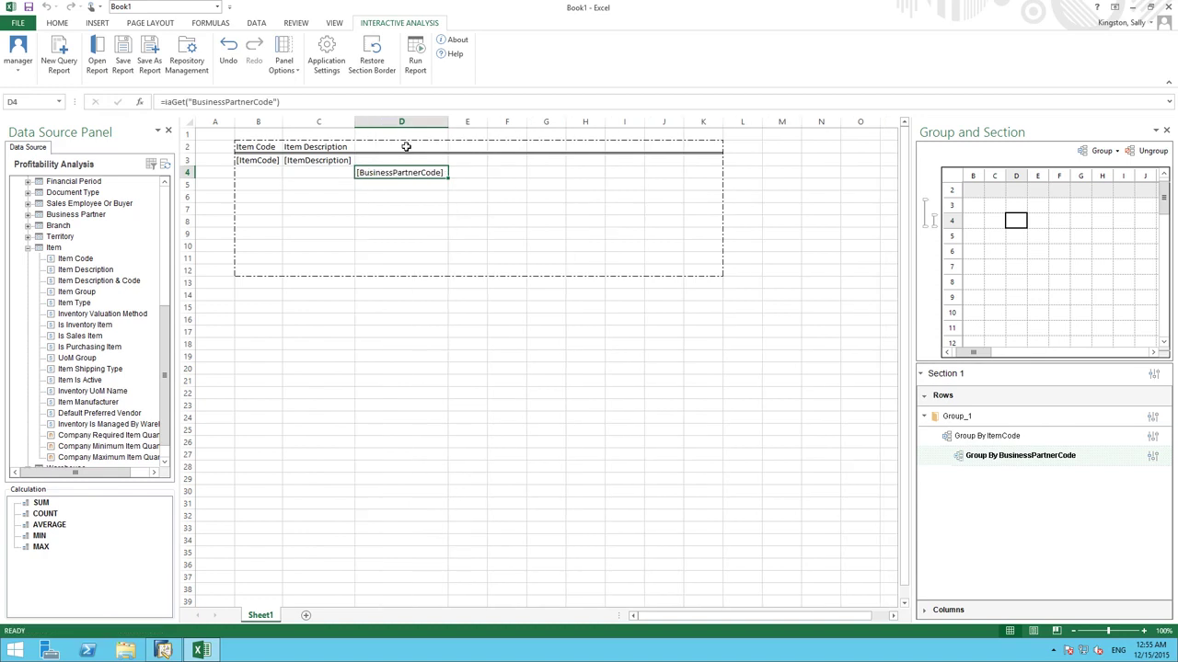
click(400, 149)
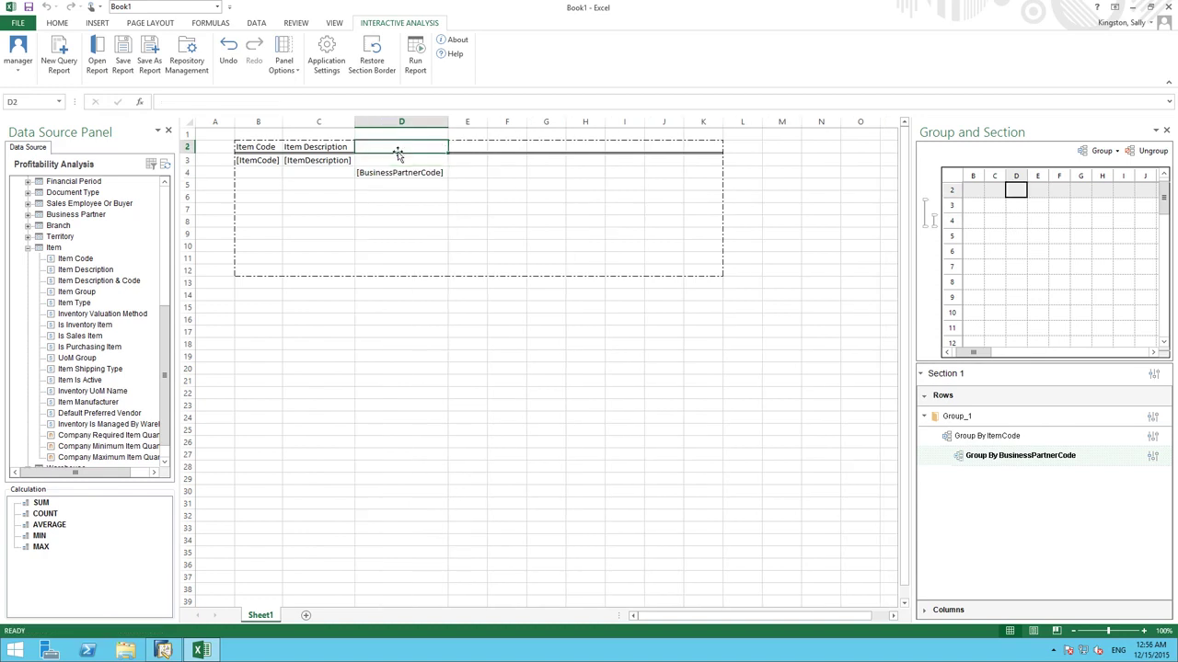
text(Customer I)
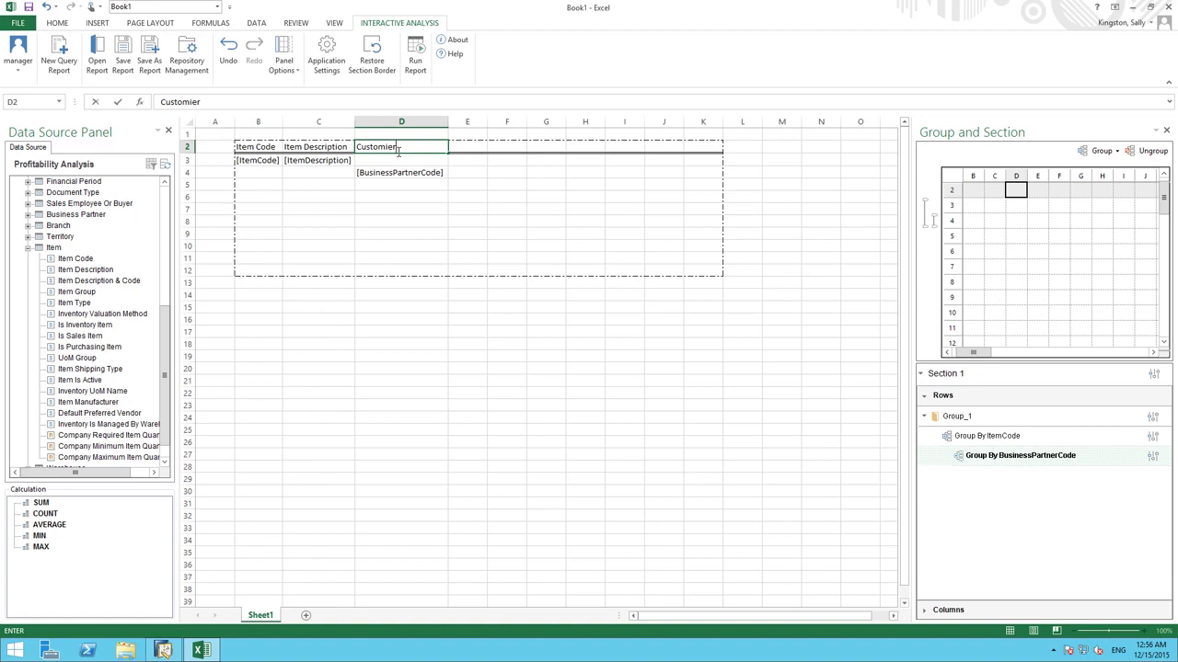
text(D)
click(467, 173)
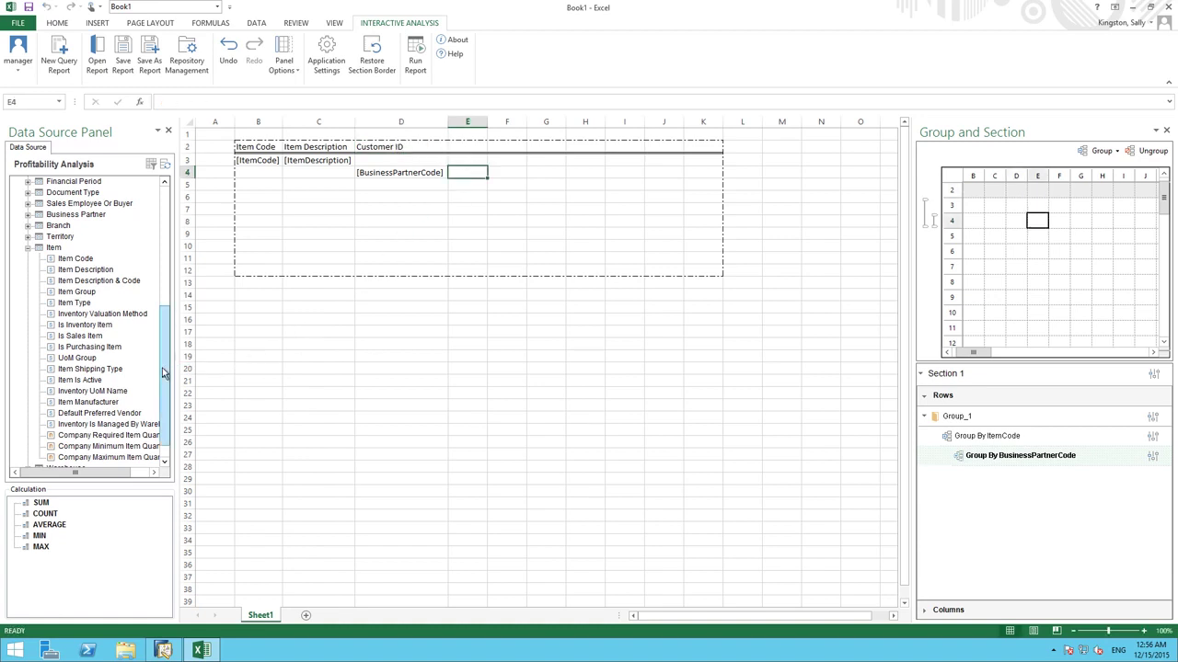
Step: Add Business Partner Name in E4 with the heading 'Customer Name' in E2
click(28, 214)
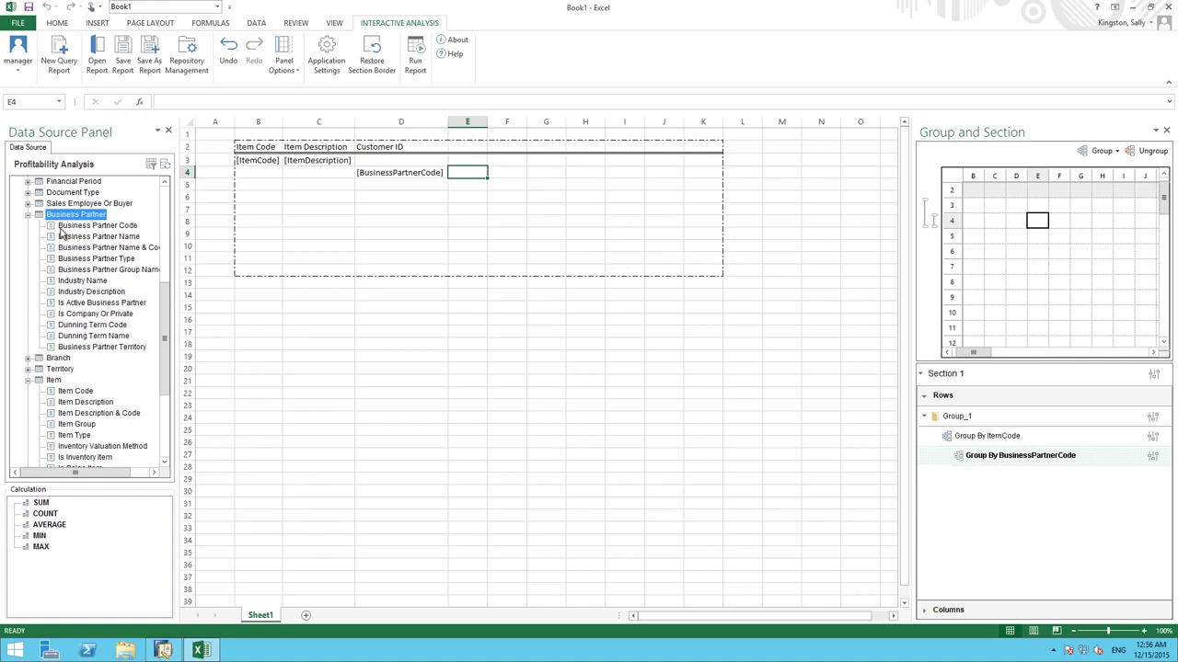
drag(72, 240, 460, 173)
click(465, 147)
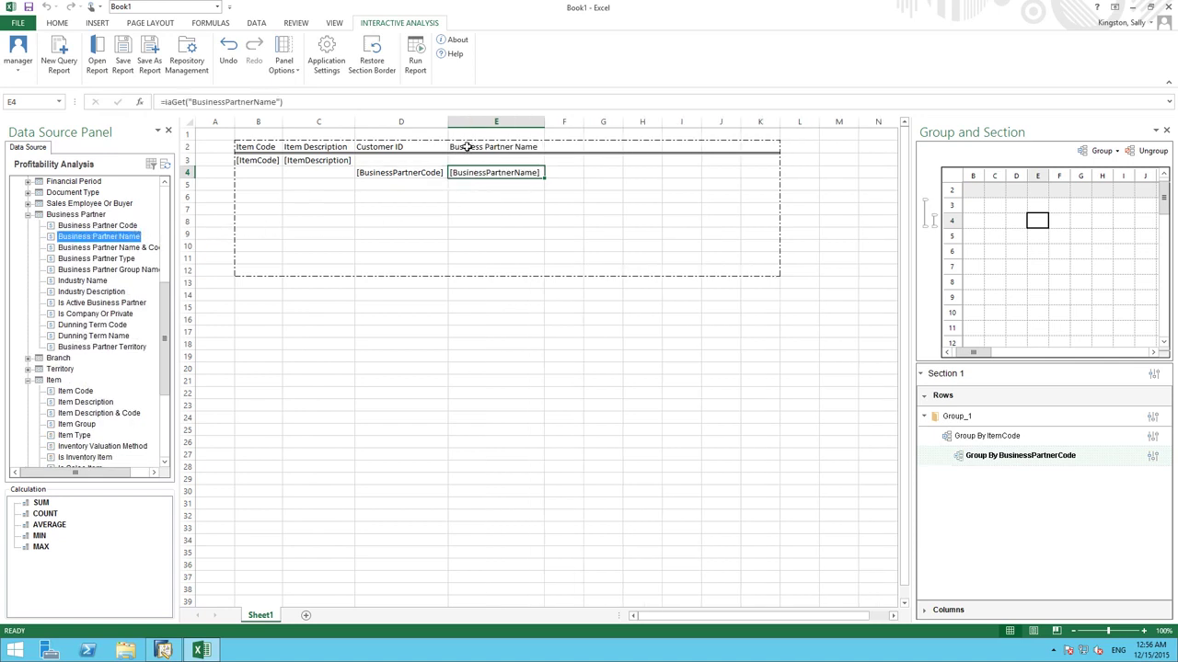
text(Customer Name)
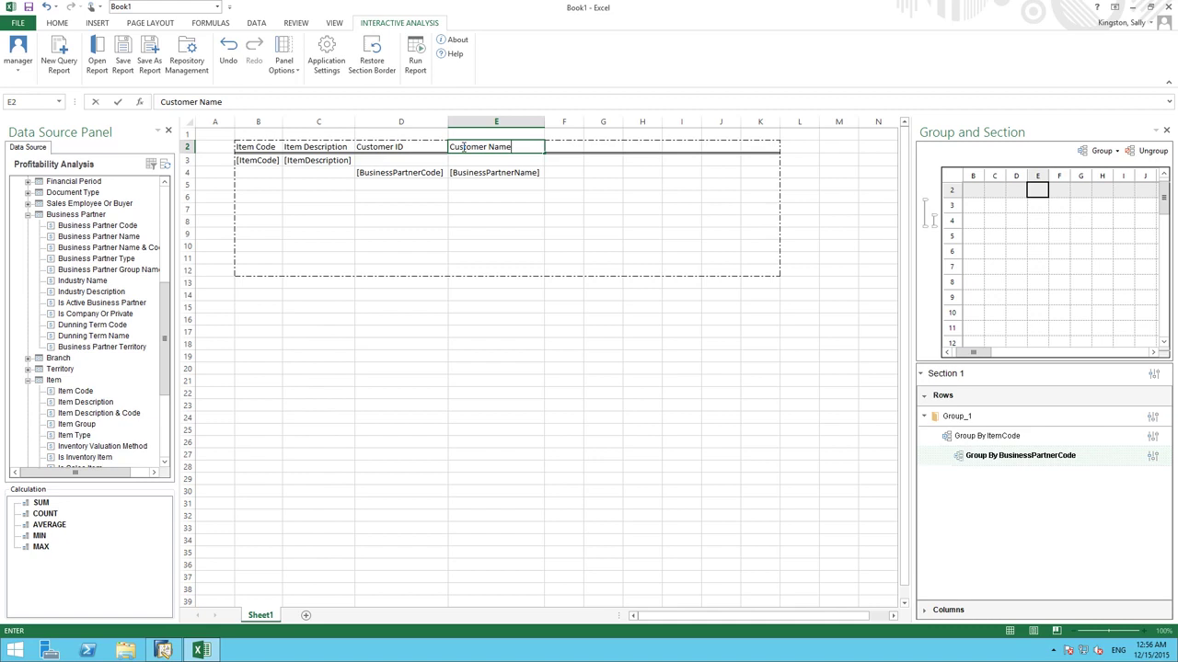
click(565, 172)
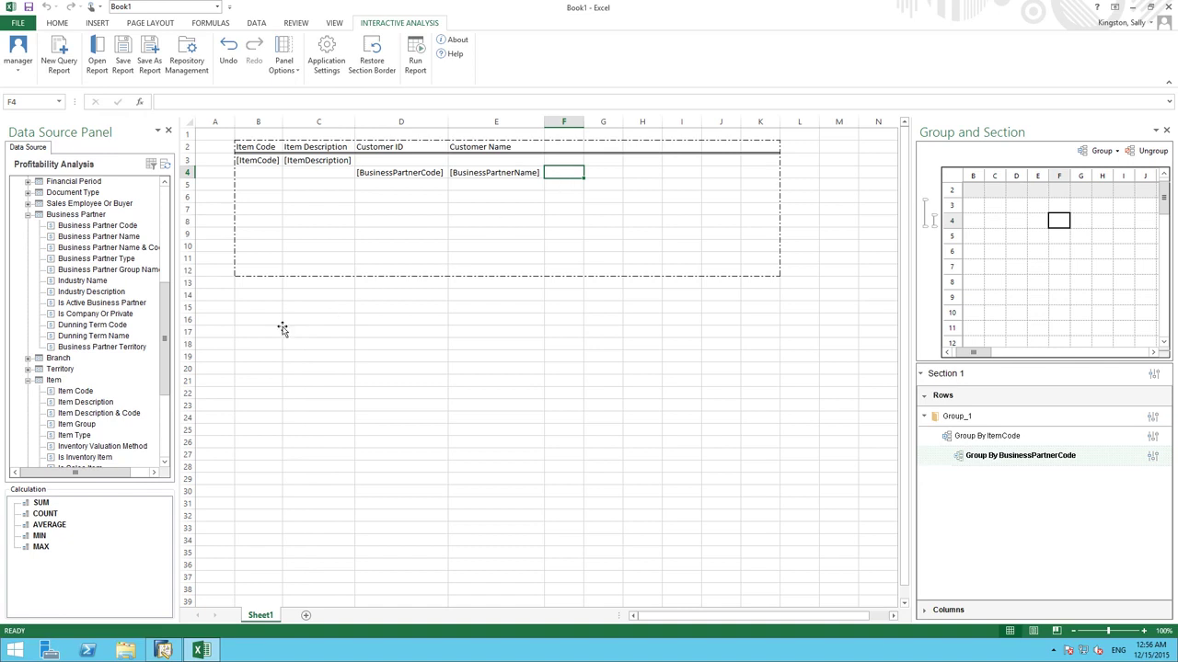
Step: Add Gross Profit (LC) in F4 with the heading 'Profit' in F2
click(167, 245)
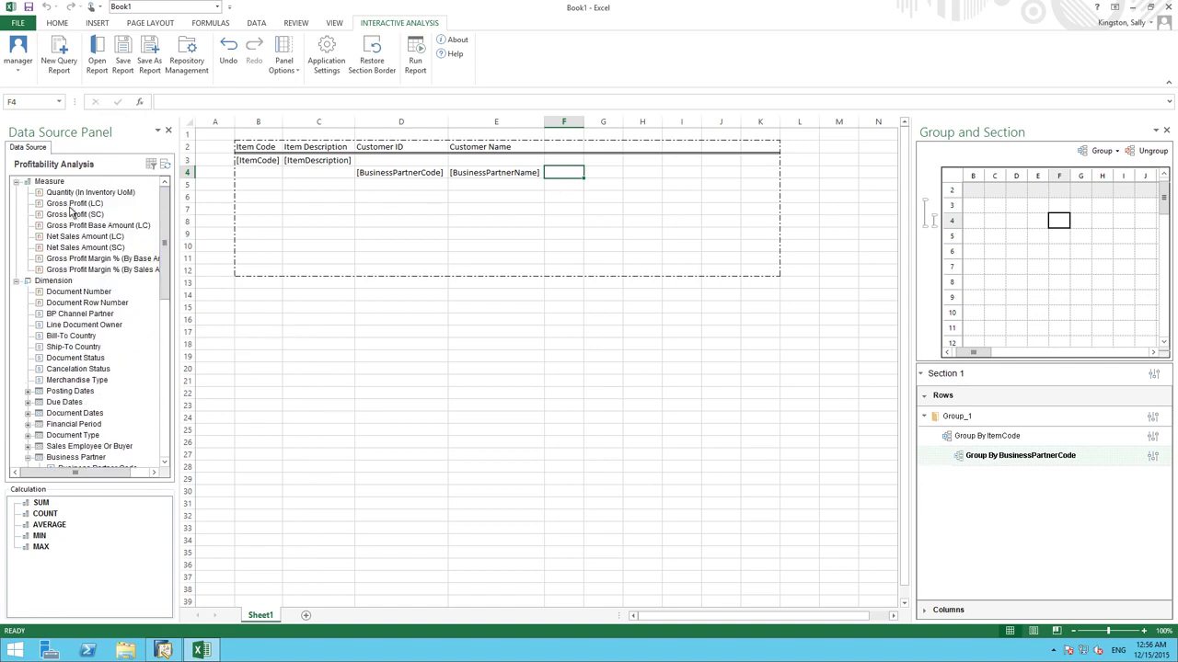
drag(70, 208, 563, 178)
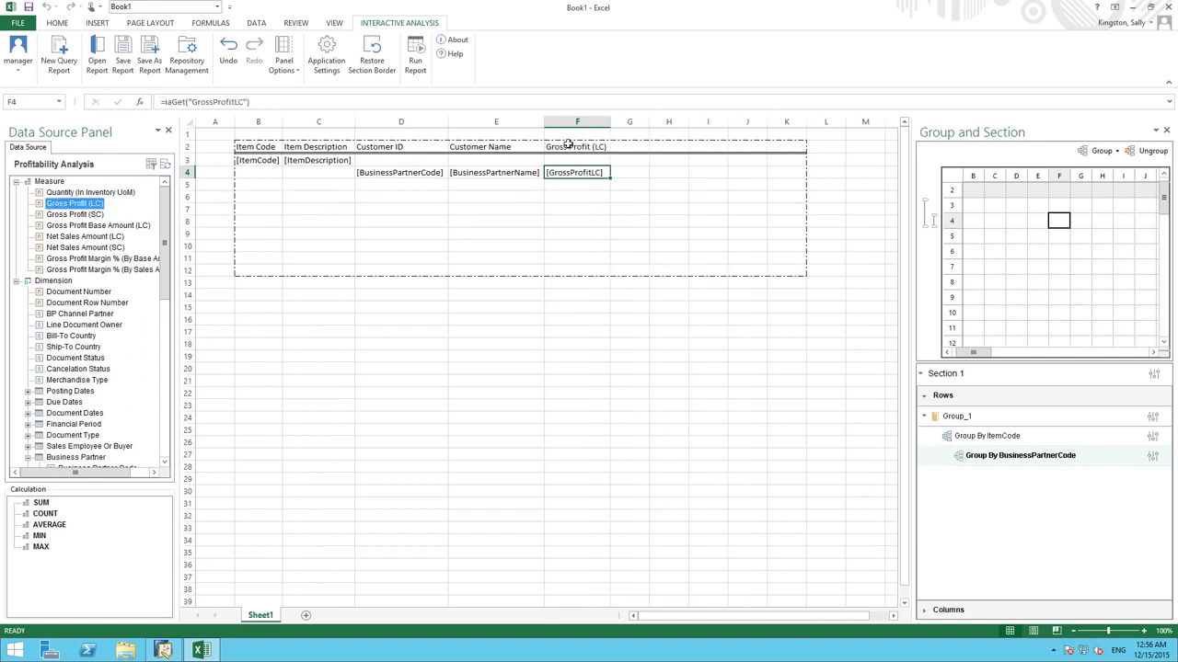
click(567, 145)
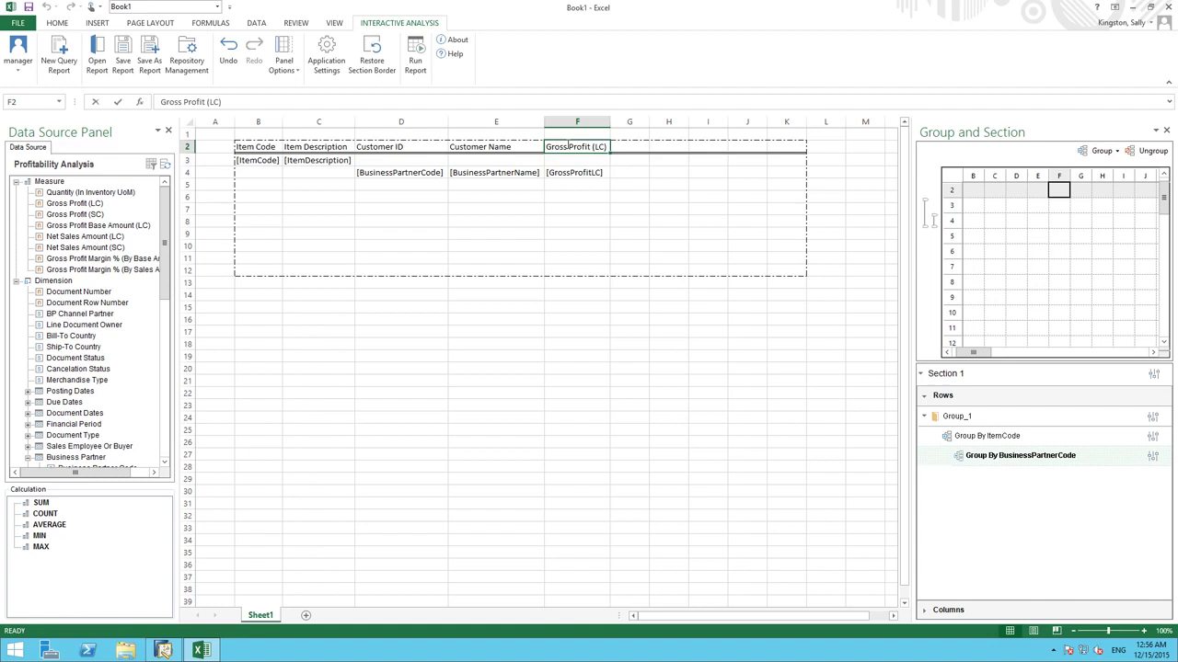
text(Profit)
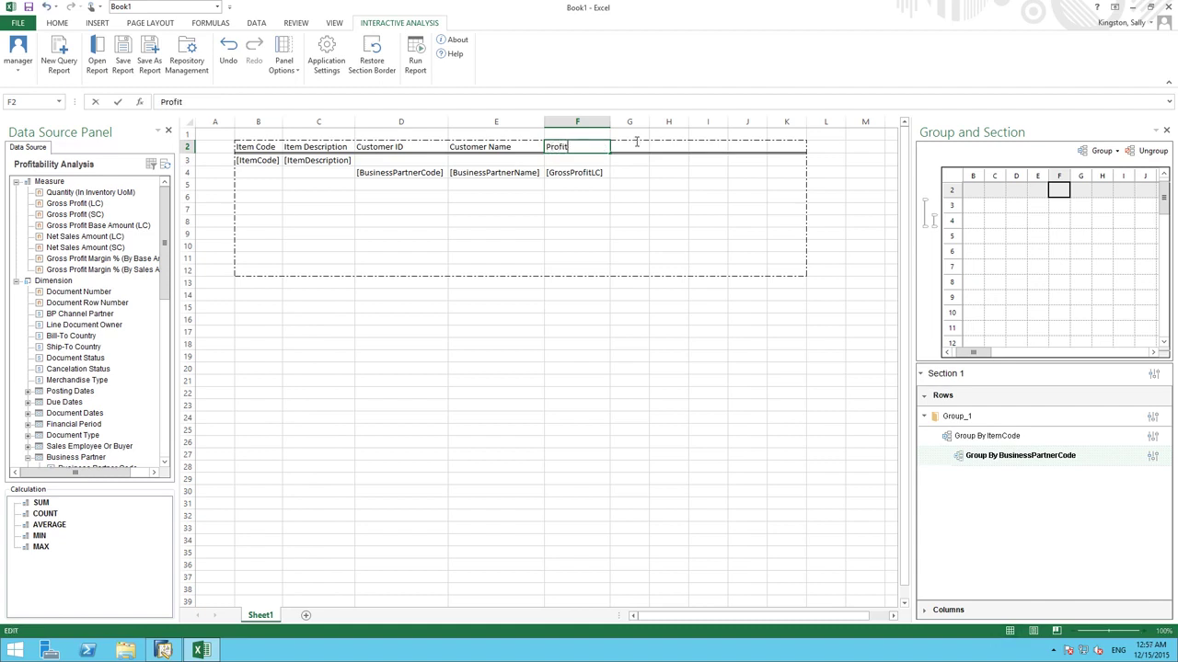
click(627, 176)
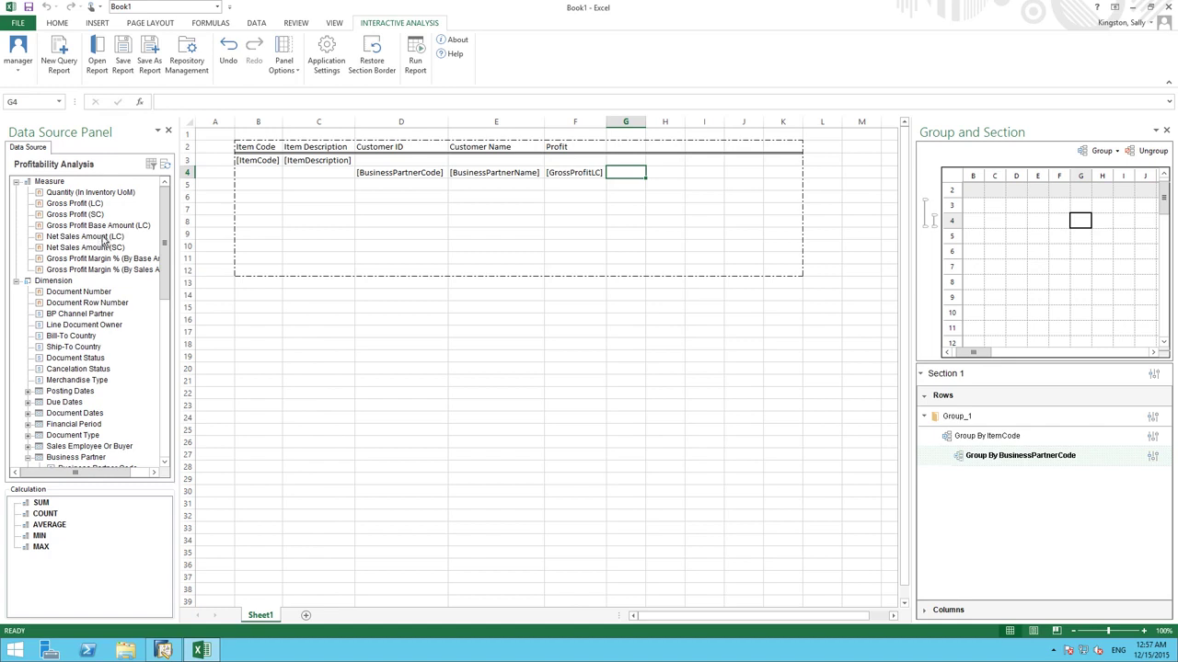
Step: Add Net Sales Amount (LC) in G4 headed 'Revenue', and enter 'Margin %' in H2
drag(99, 241, 623, 149)
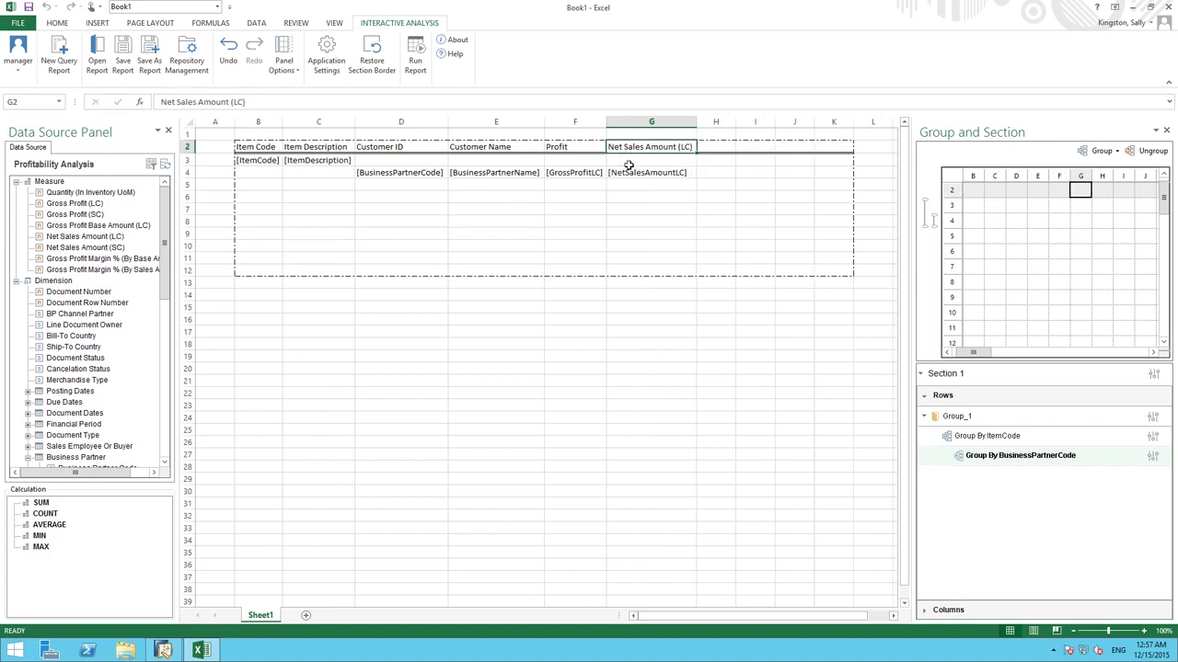
text(Revenue)
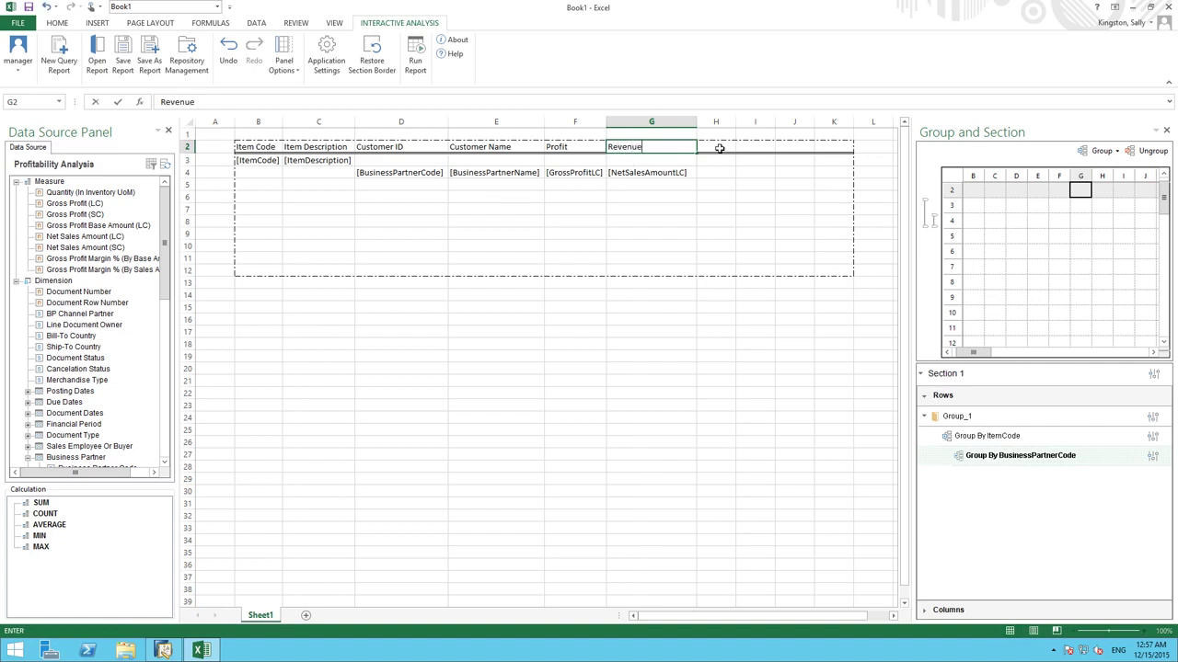
click(719, 148)
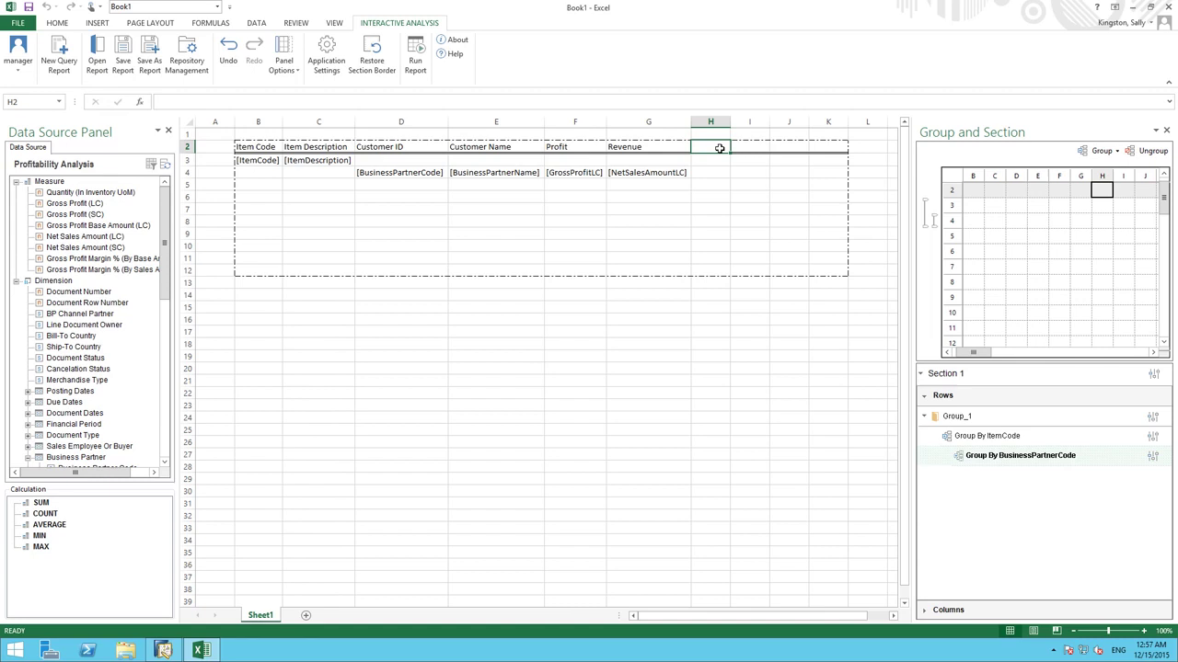
text(Marg)
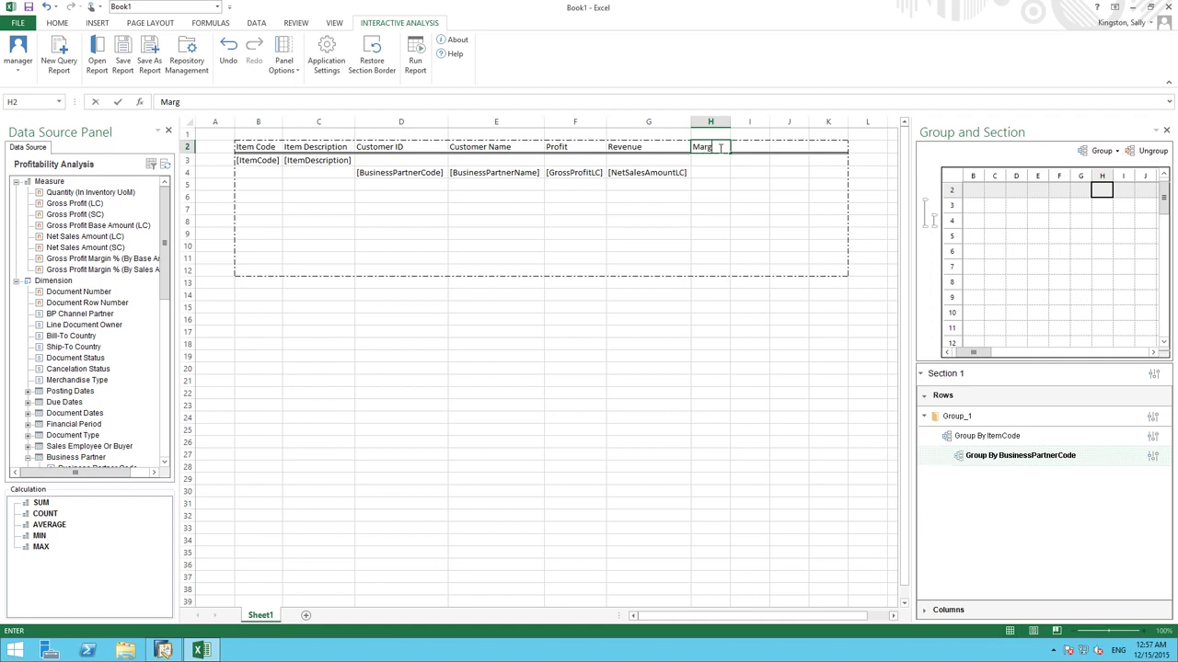
text(in %)
click(719, 173)
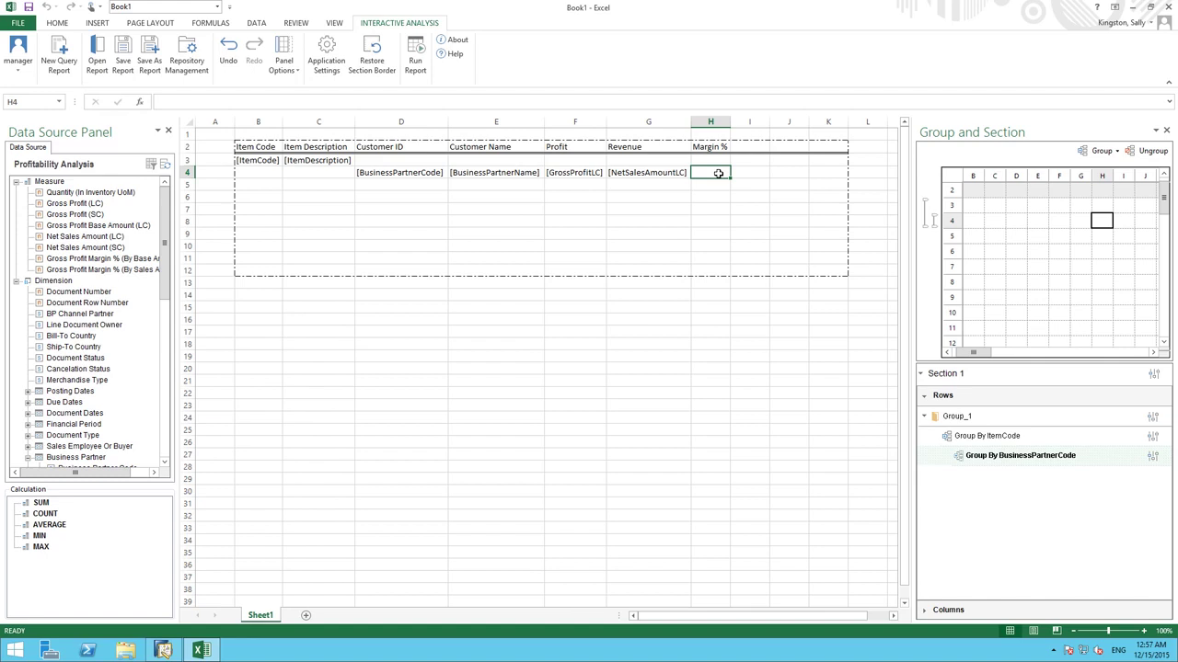
Step: Enter =iaCellRef(F4)/iaCellRef(G4)*100 in H4 as the margin formula
text(=ia)
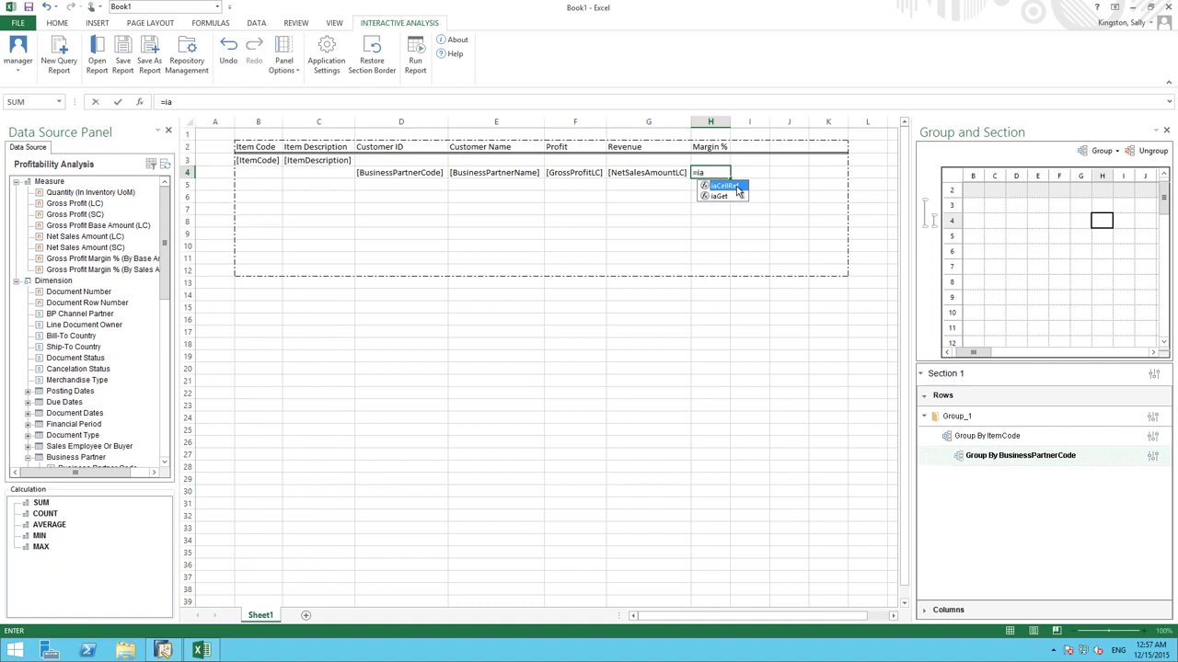
double_click(723, 186)
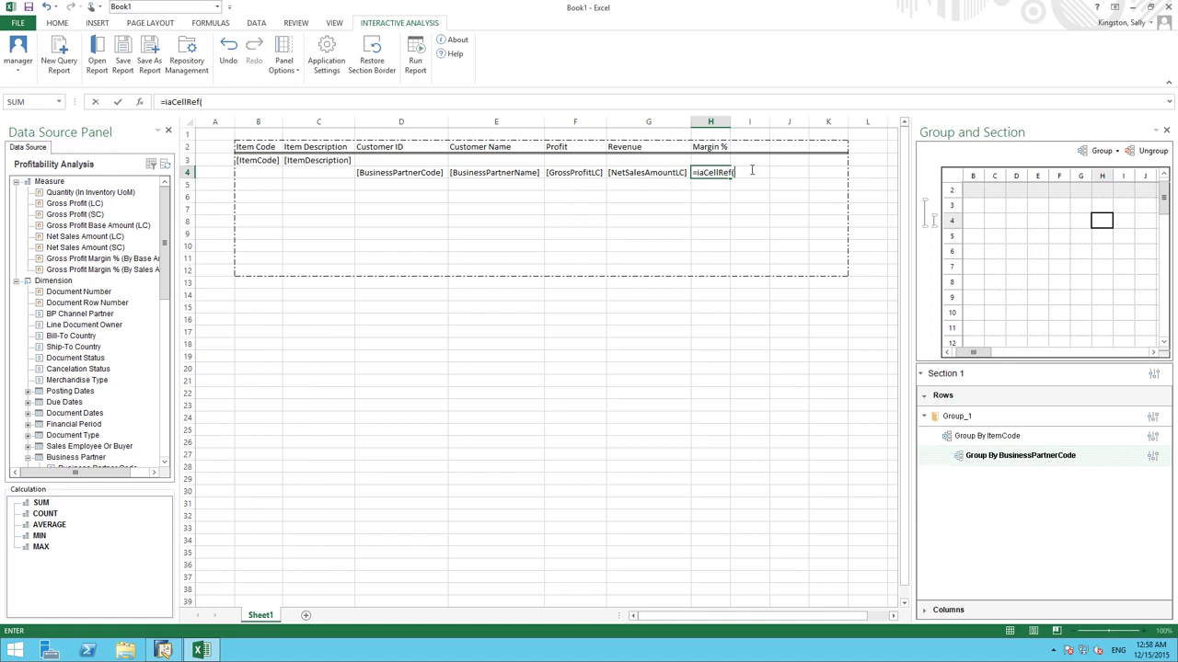
text(F4))
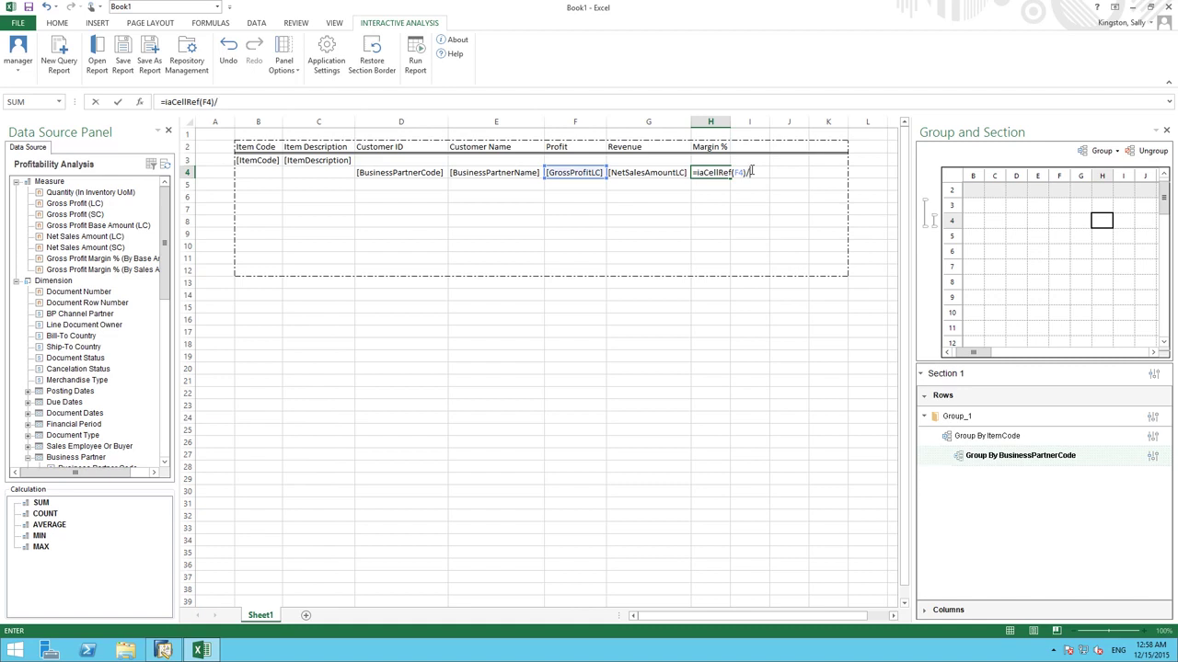
text(/)
text(ia)
double_click(776, 187)
text(G4))
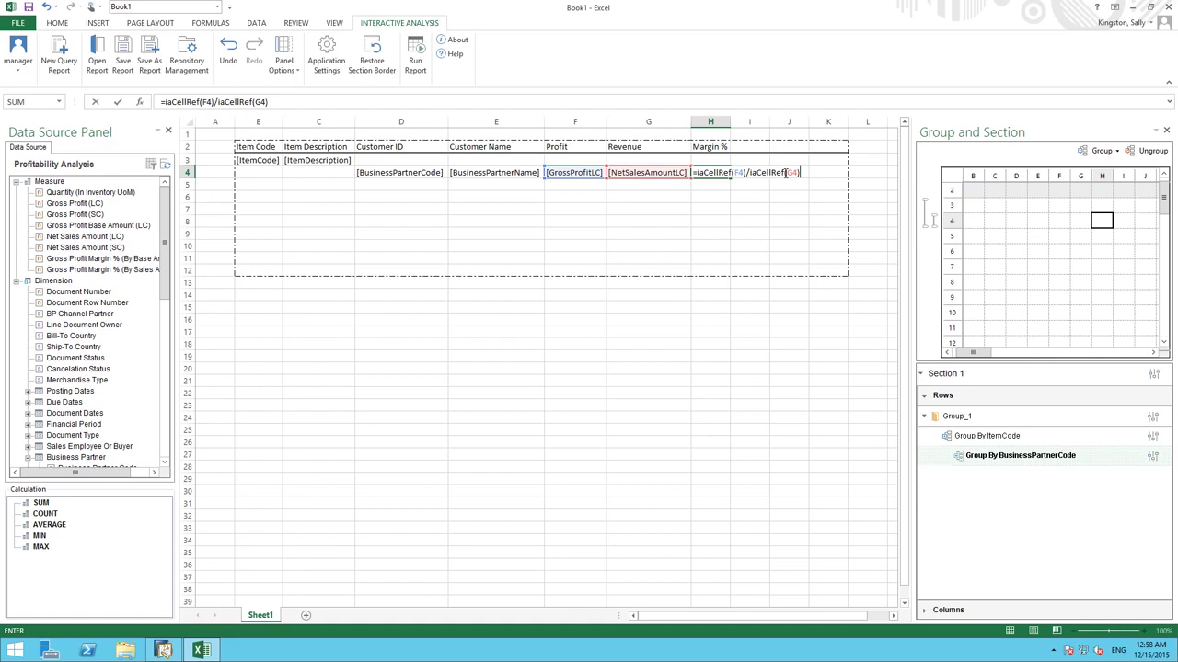
text(*100)
key(Tab)
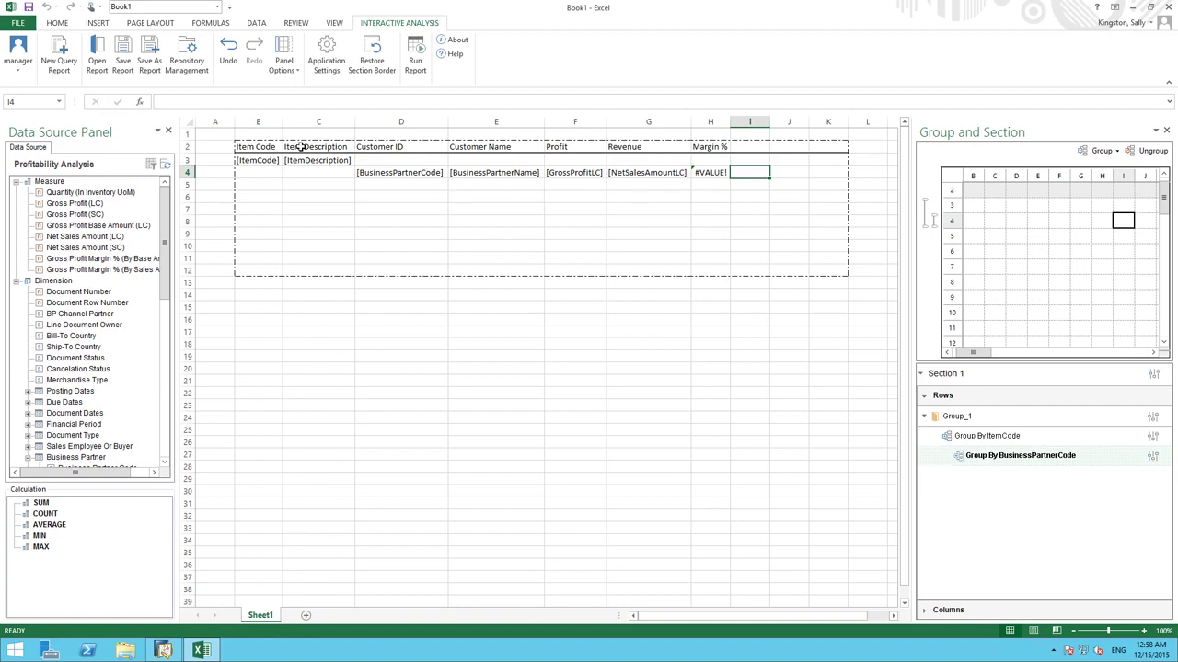
Step: Give heading row 2 a yellow fill with bold and italic text
click(182, 147)
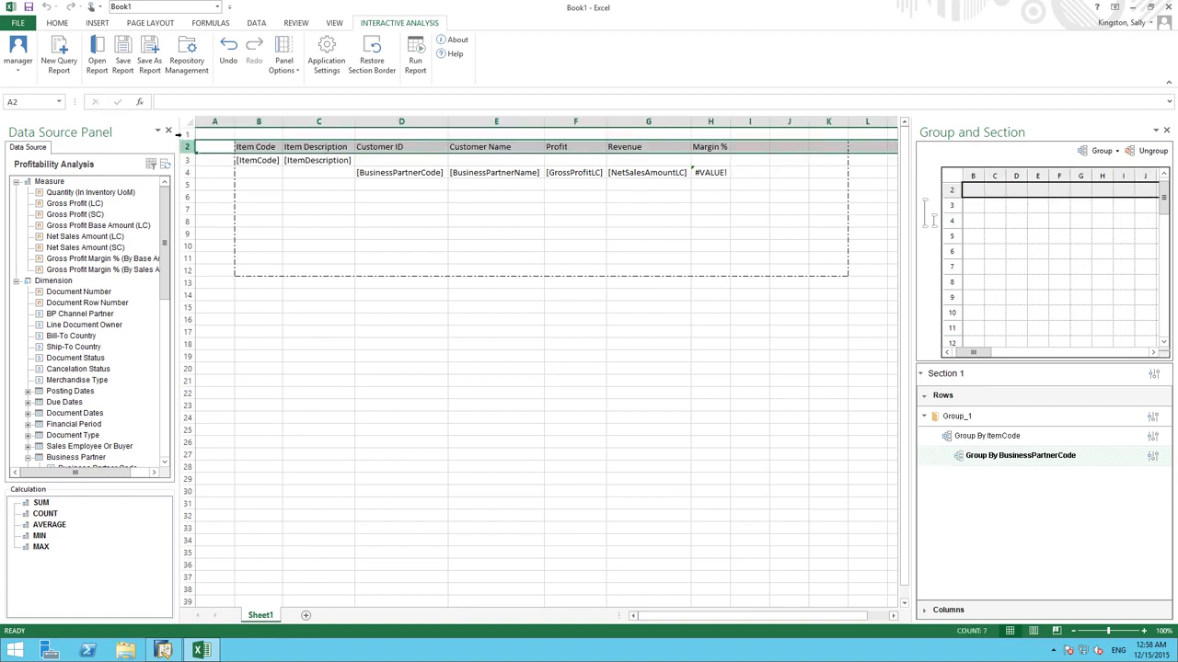
click(64, 25)
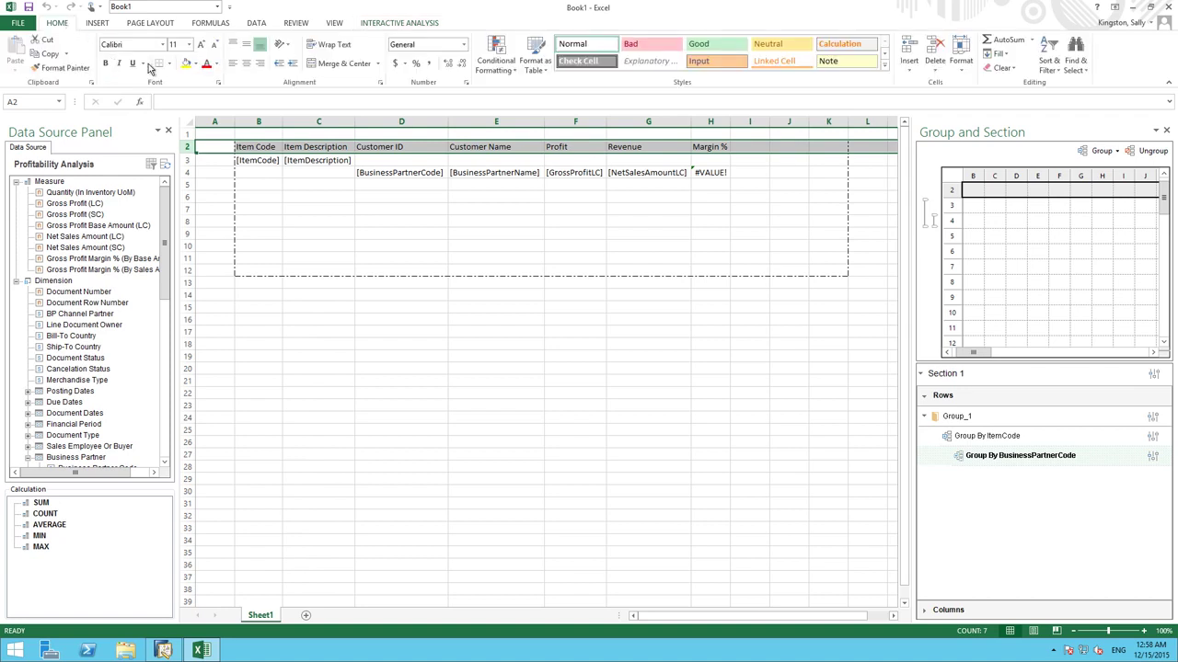
click(186, 63)
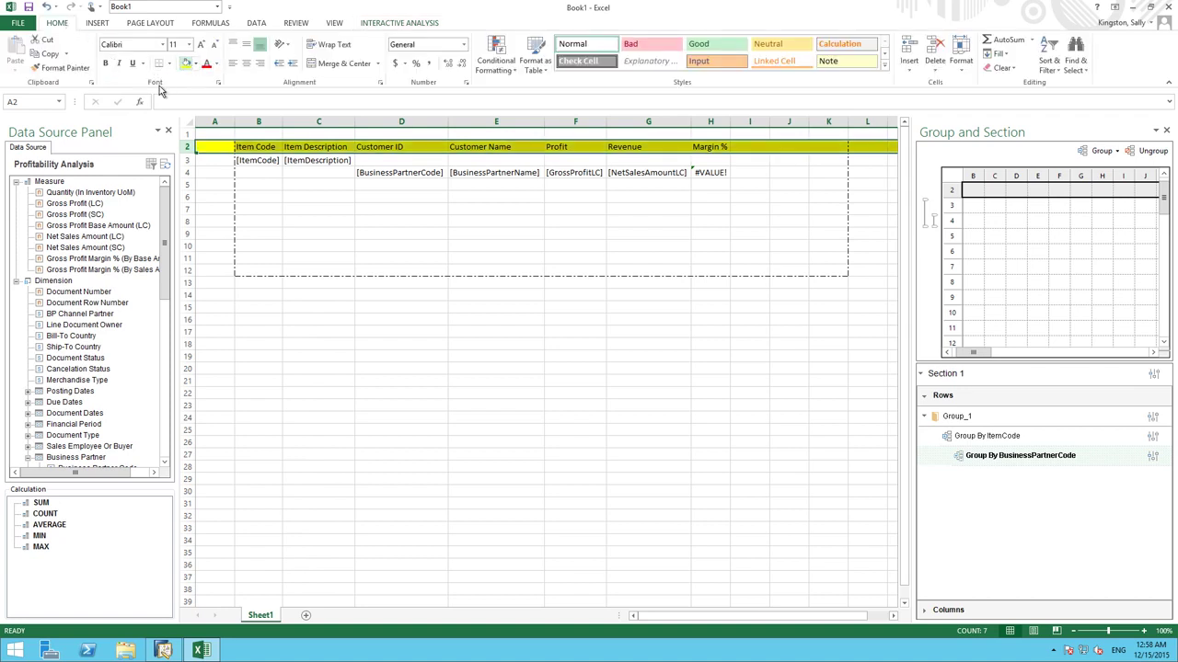
click(106, 63)
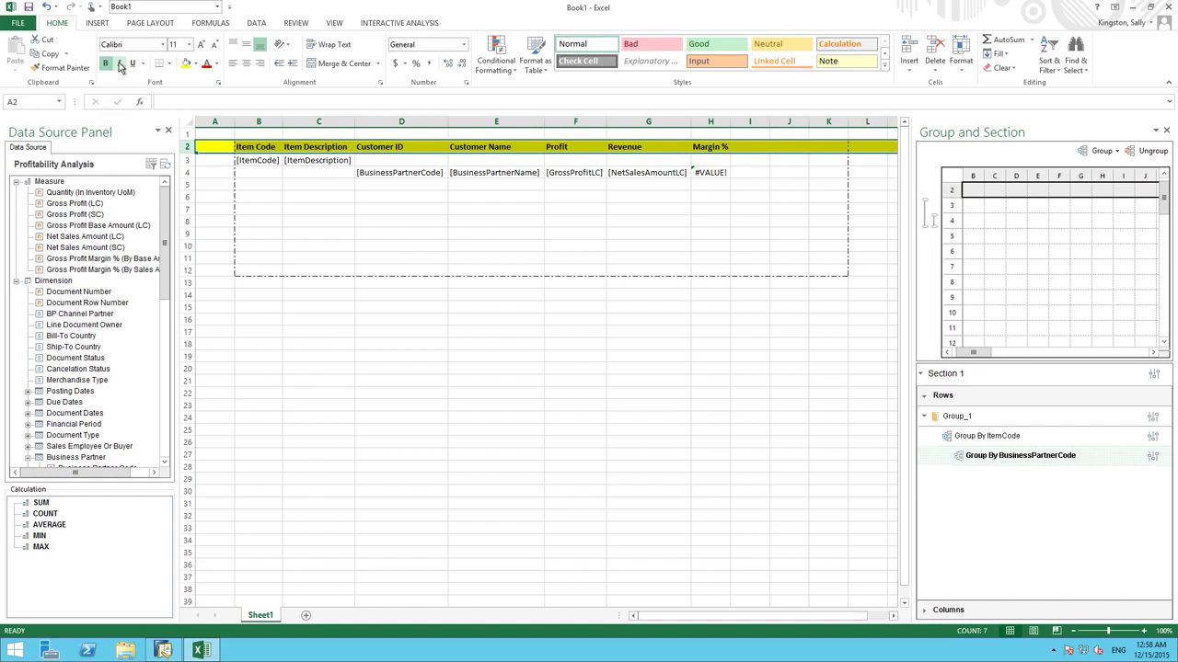
click(119, 63)
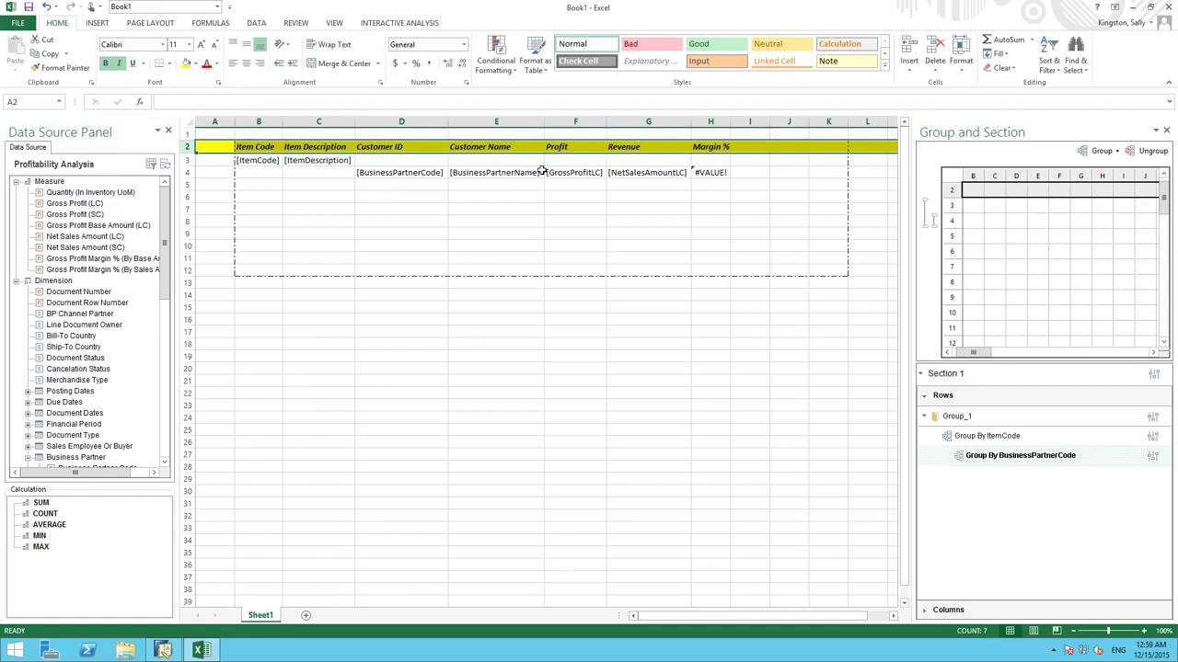
Step: Add a SUM calculation in F3 with reference cell F4
click(584, 162)
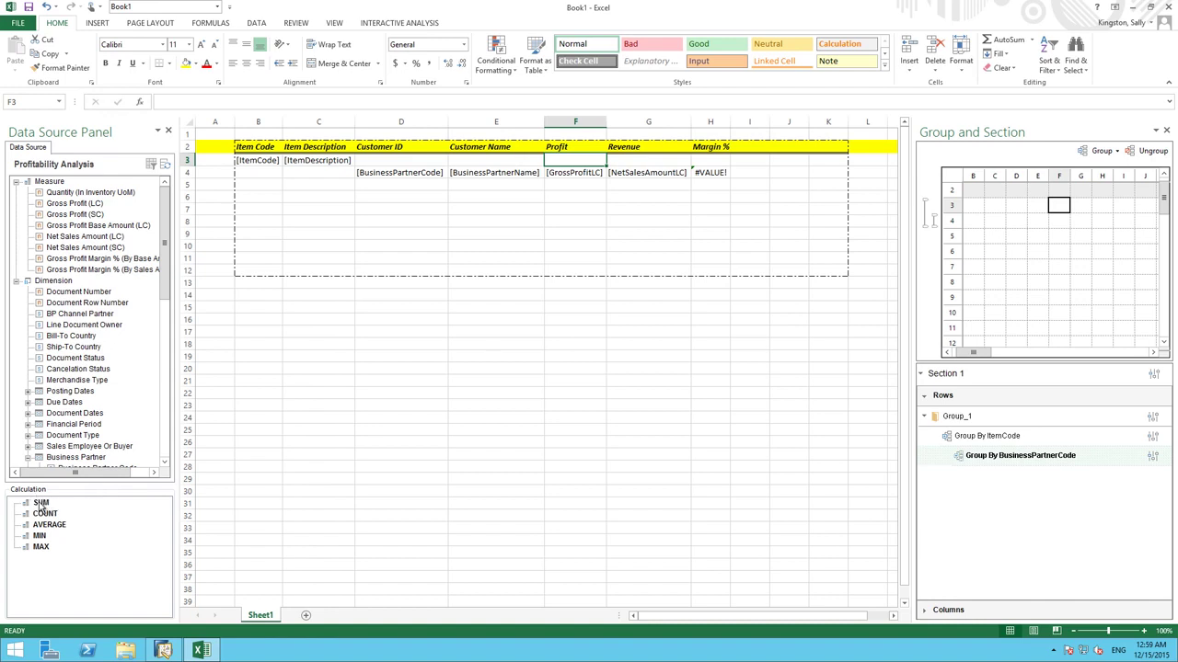
drag(40, 506, 573, 161)
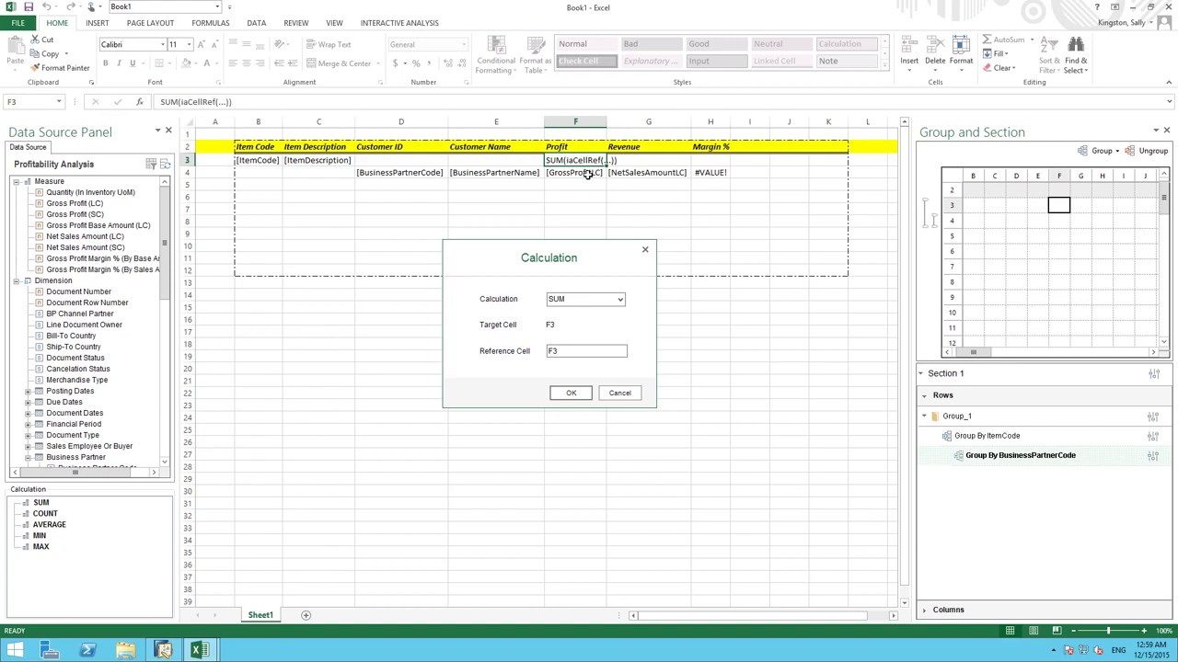
click(565, 349)
key(BackSpace)
text(4)
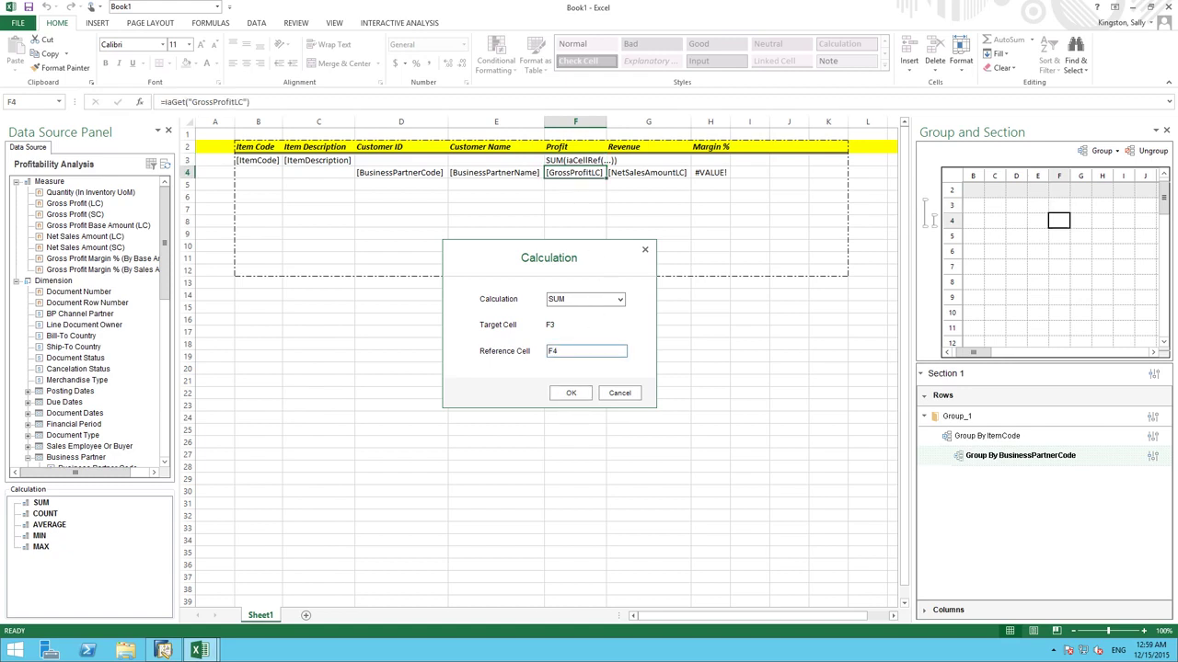
click(570, 393)
Step: Label E3 'SubTotal' and E5 'GrandTotal'
click(505, 163)
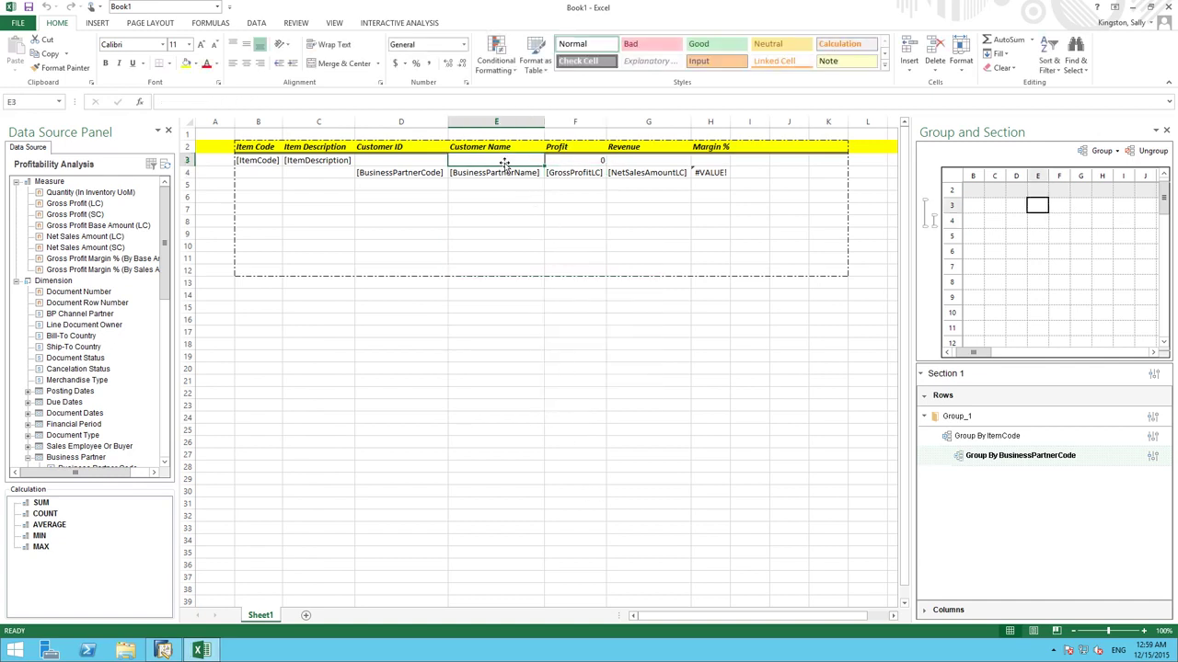
text(SubTotal)
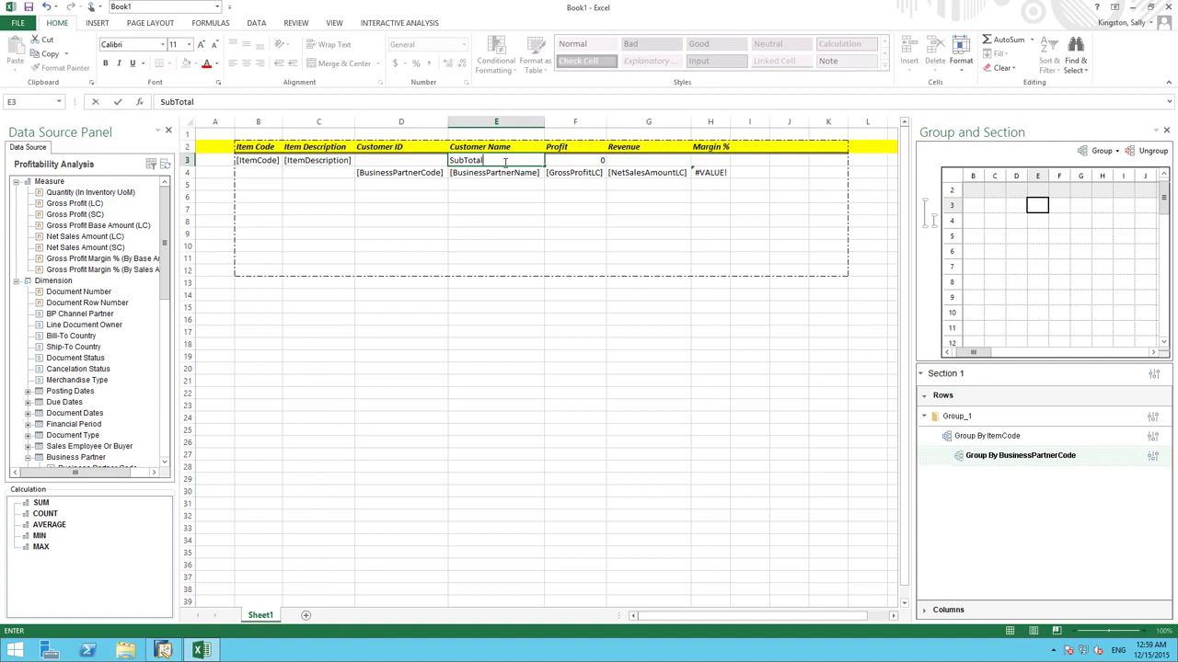
click(514, 187)
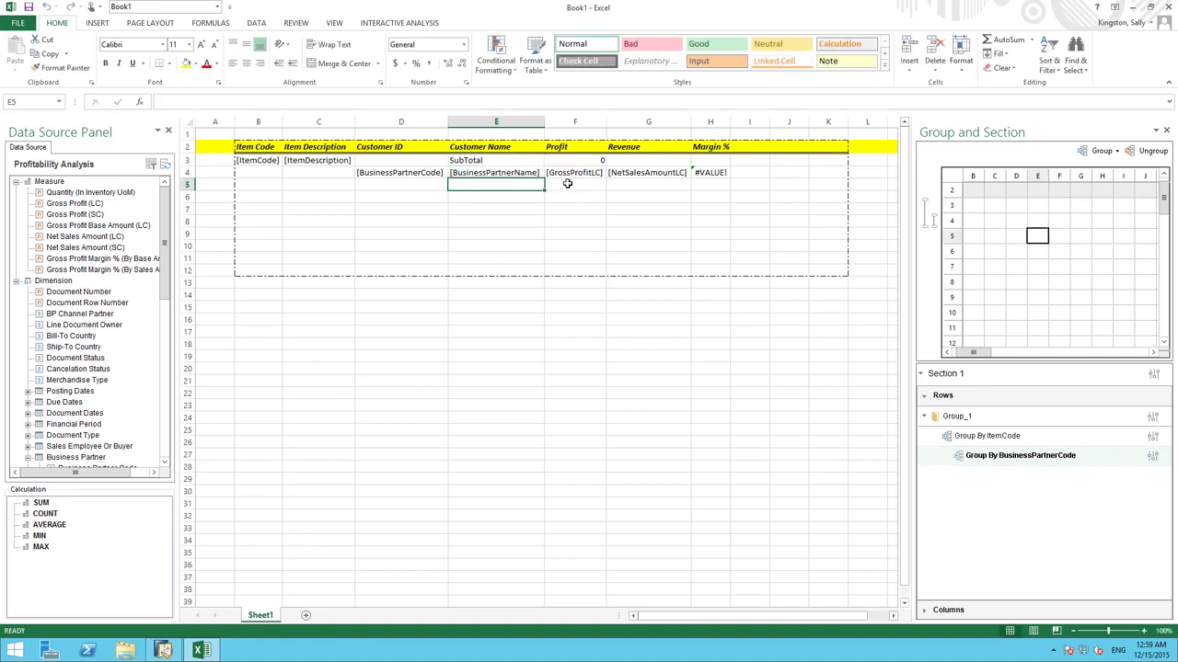
text(GrandTotal)
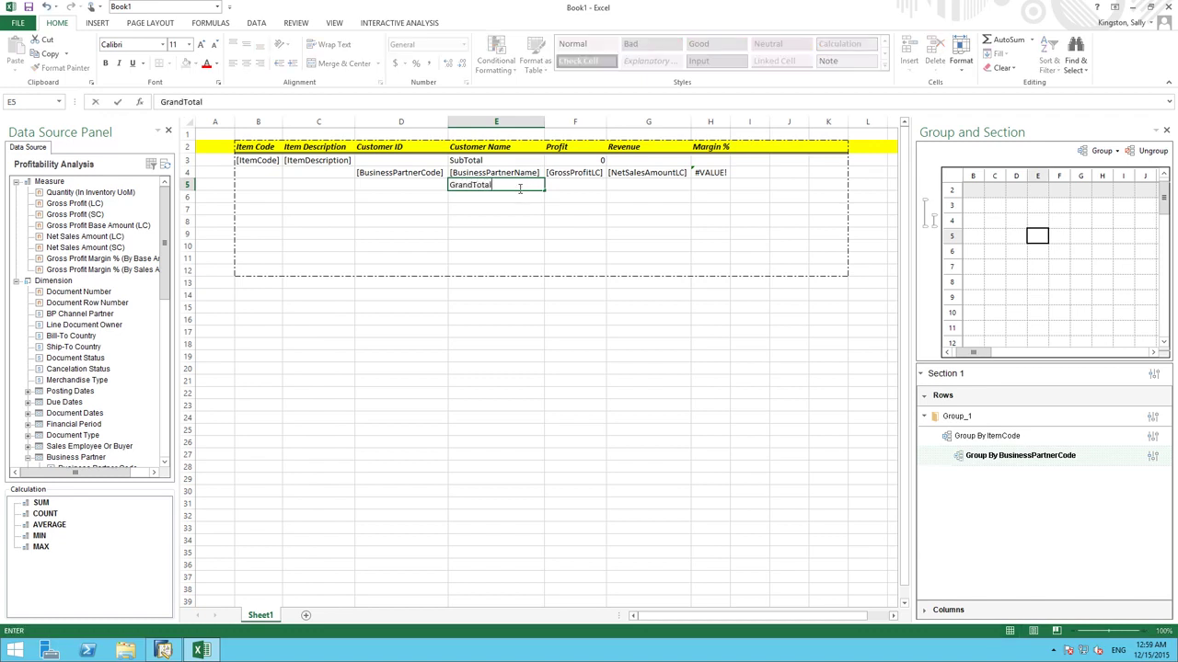
click(576, 181)
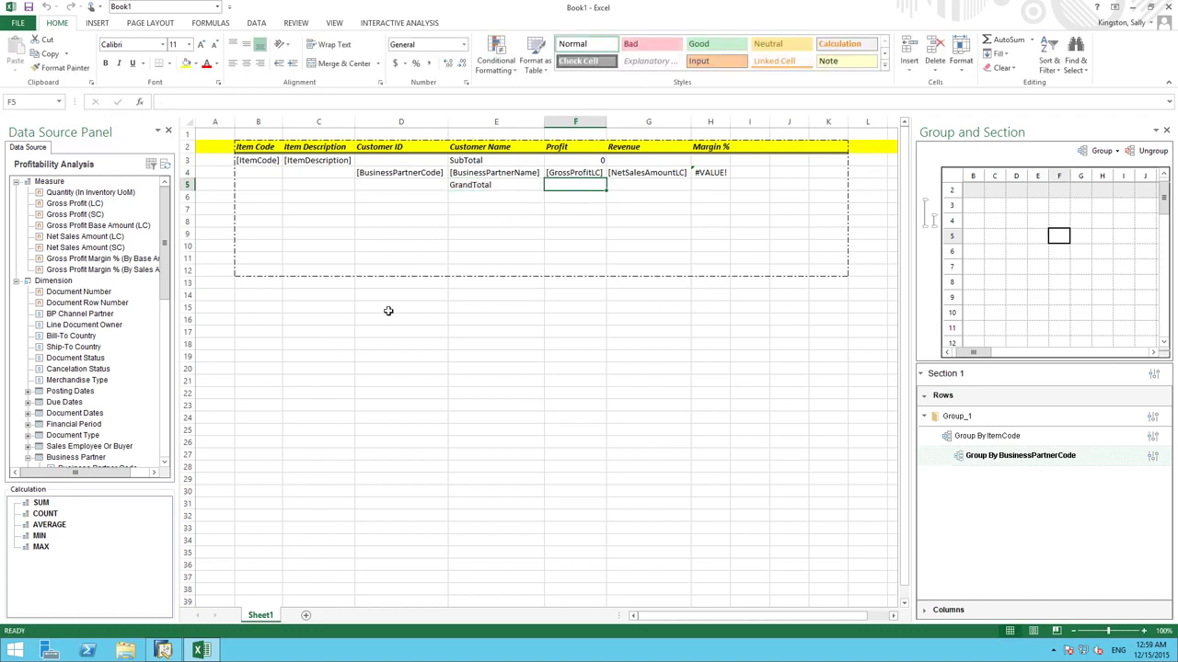
Step: Add a SUM calculation in F5 referencing the profit in F4
drag(48, 505, 581, 188)
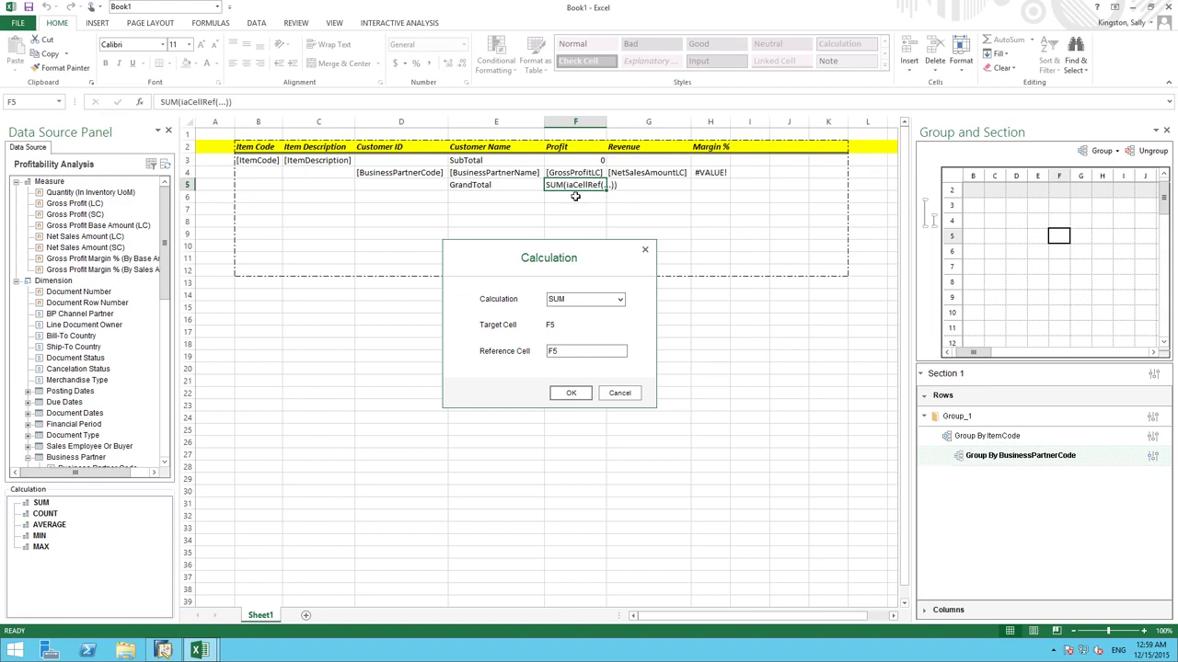
click(549, 351)
click(575, 173)
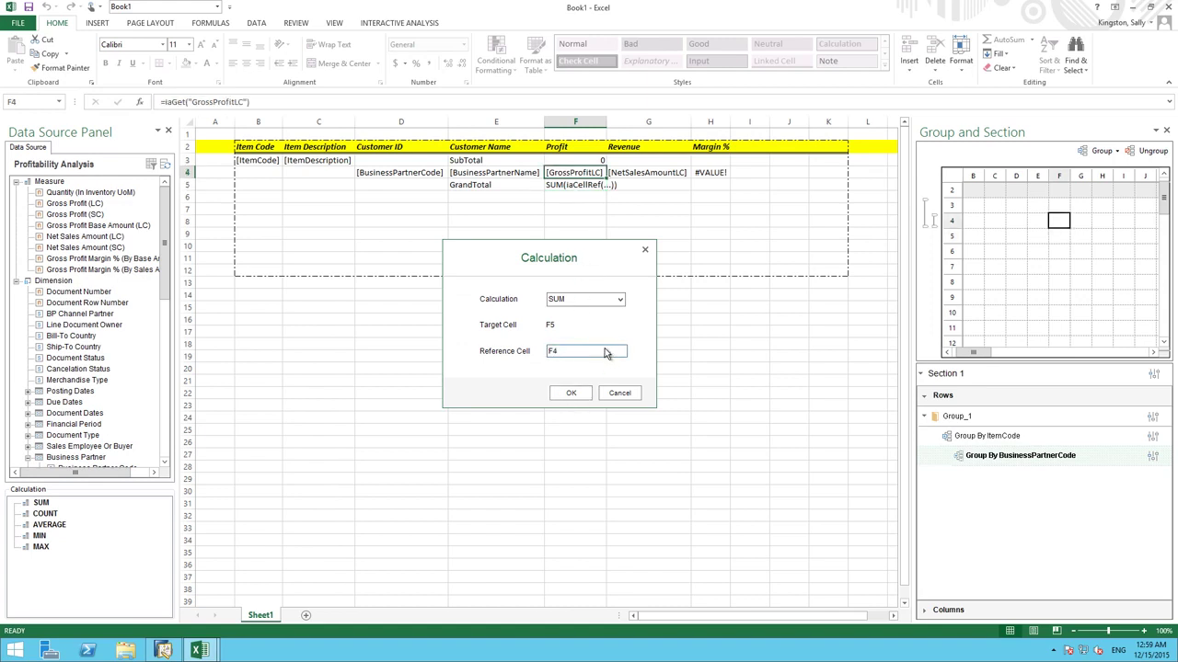
click(587, 395)
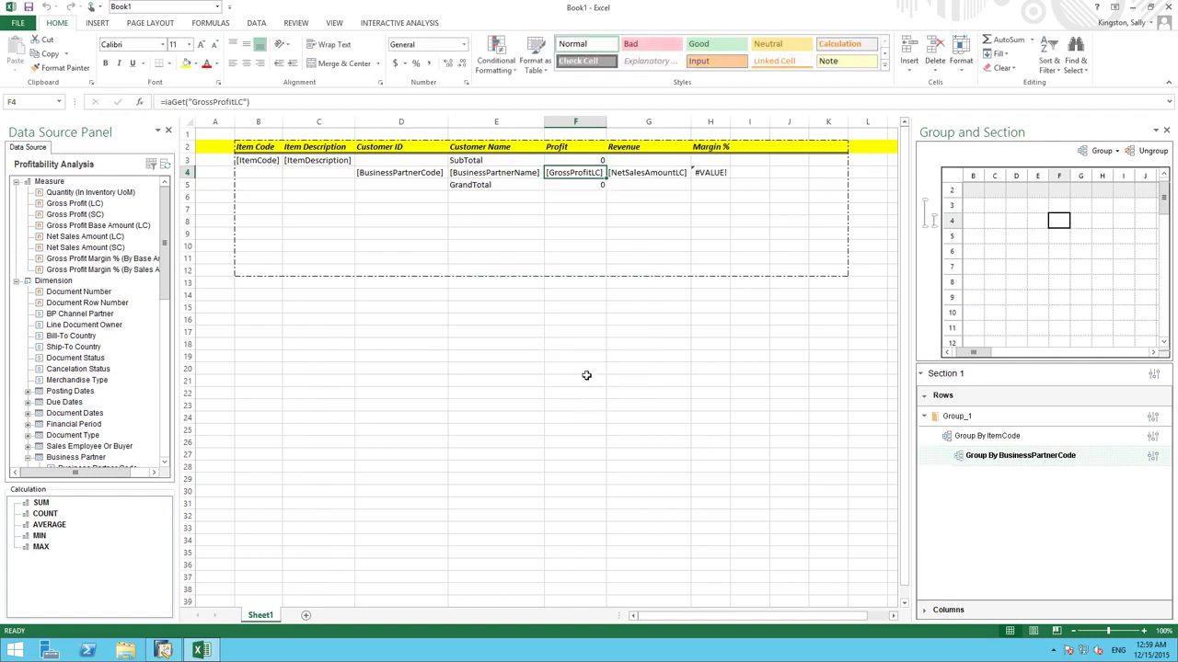
Step: Format the SubTotal cells E3:F3 and the GrandTotal cells E5:F5 in bold red font
drag(535, 163, 573, 163)
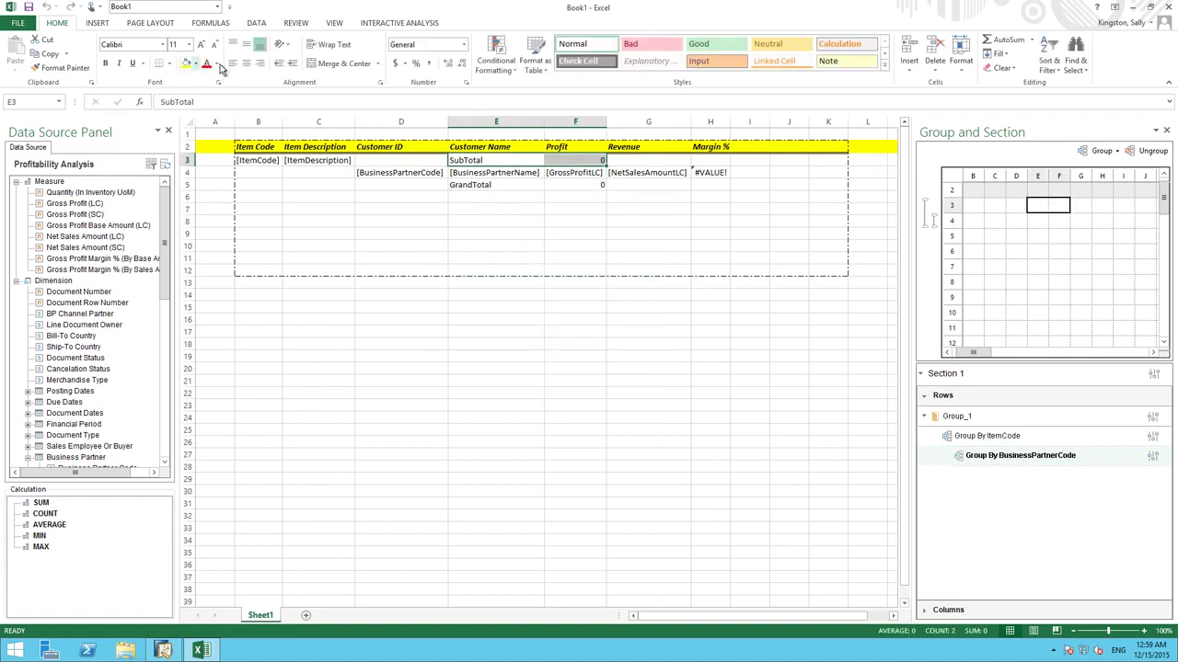
click(210, 68)
click(105, 63)
drag(471, 186, 574, 186)
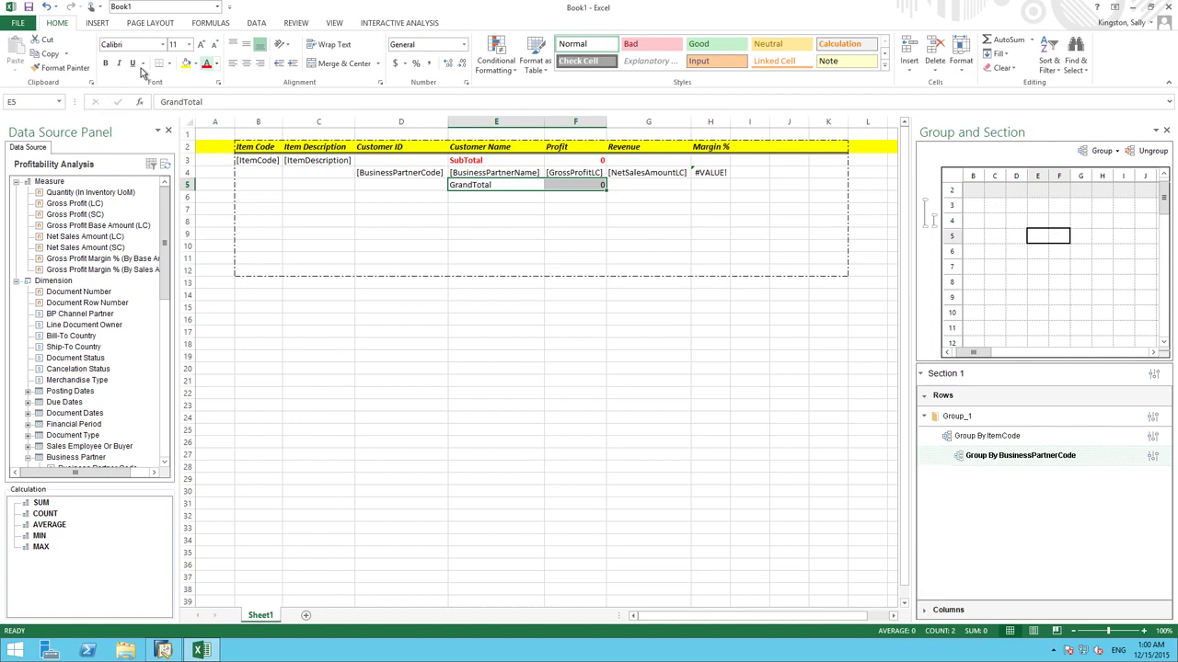
click(207, 64)
click(107, 63)
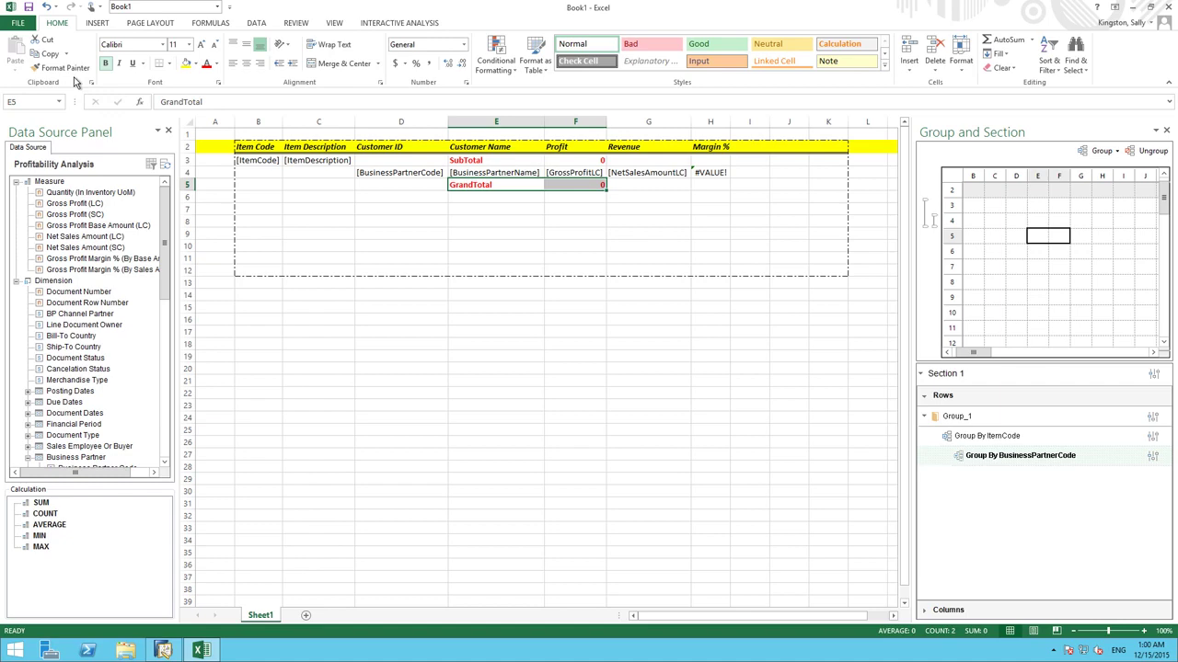
Step: Add a Group_1 filter on the Item dimension, Item Code attribute, using the IN operator
click(184, 159)
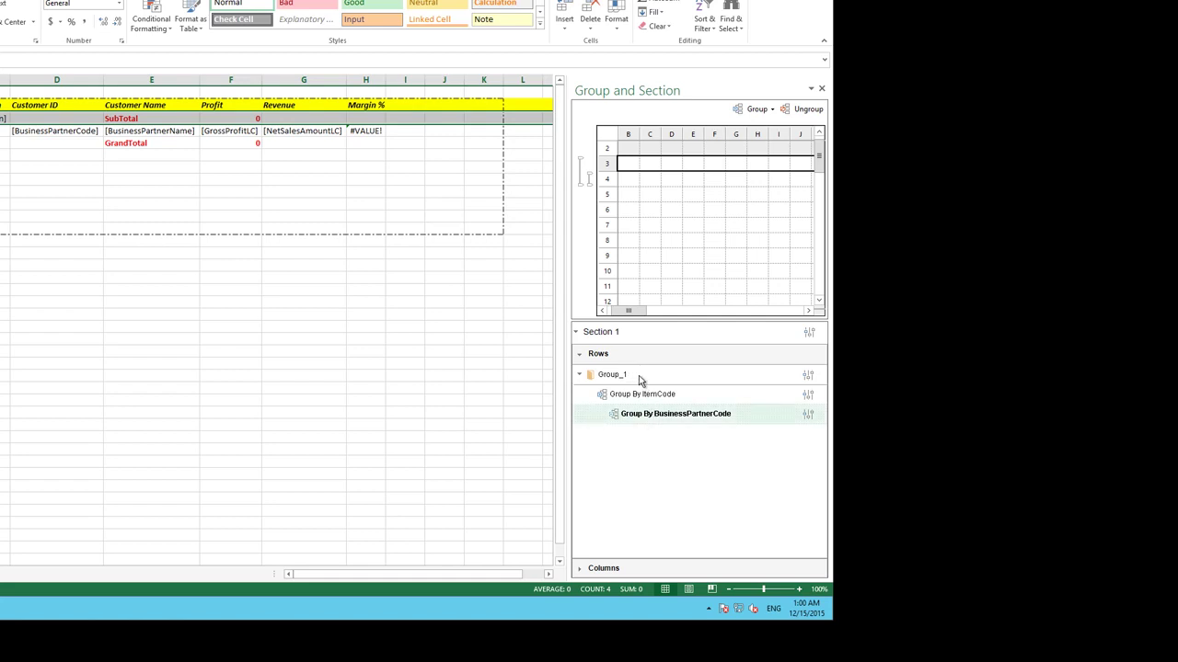
click(808, 377)
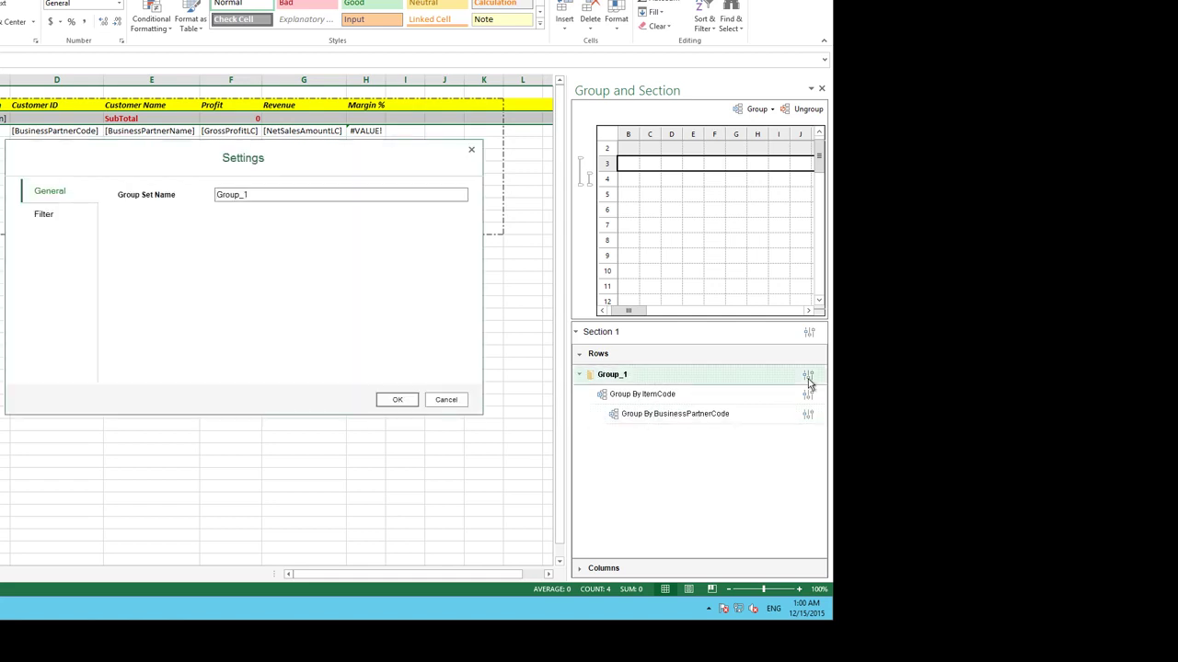
click(41, 214)
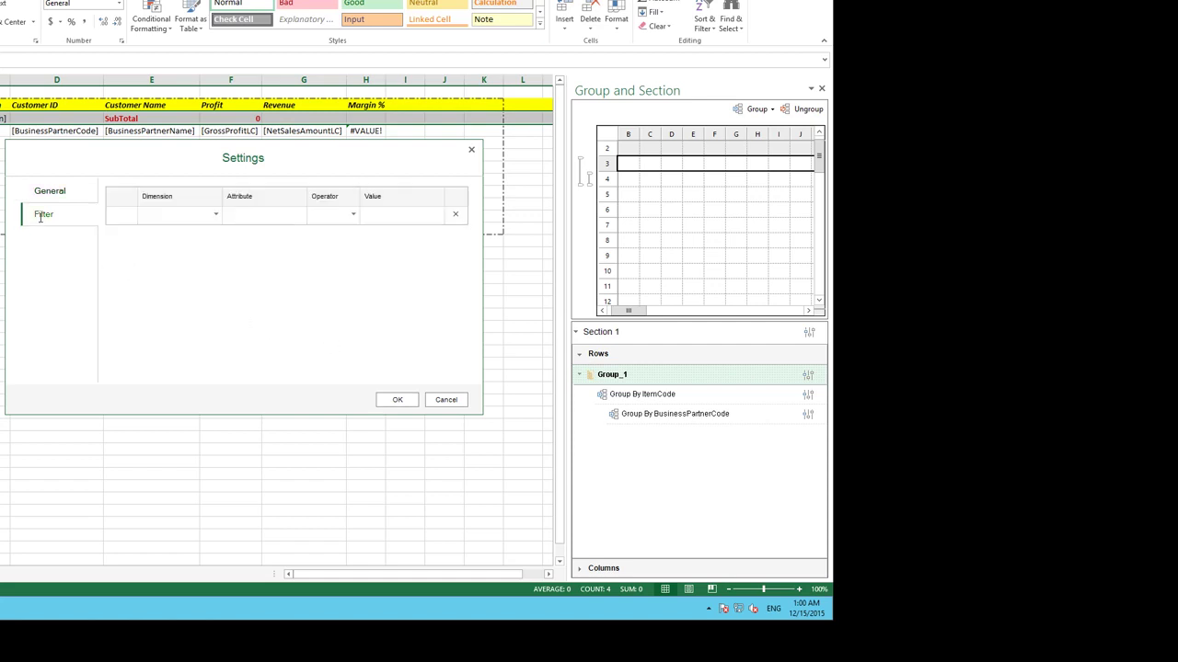
click(215, 214)
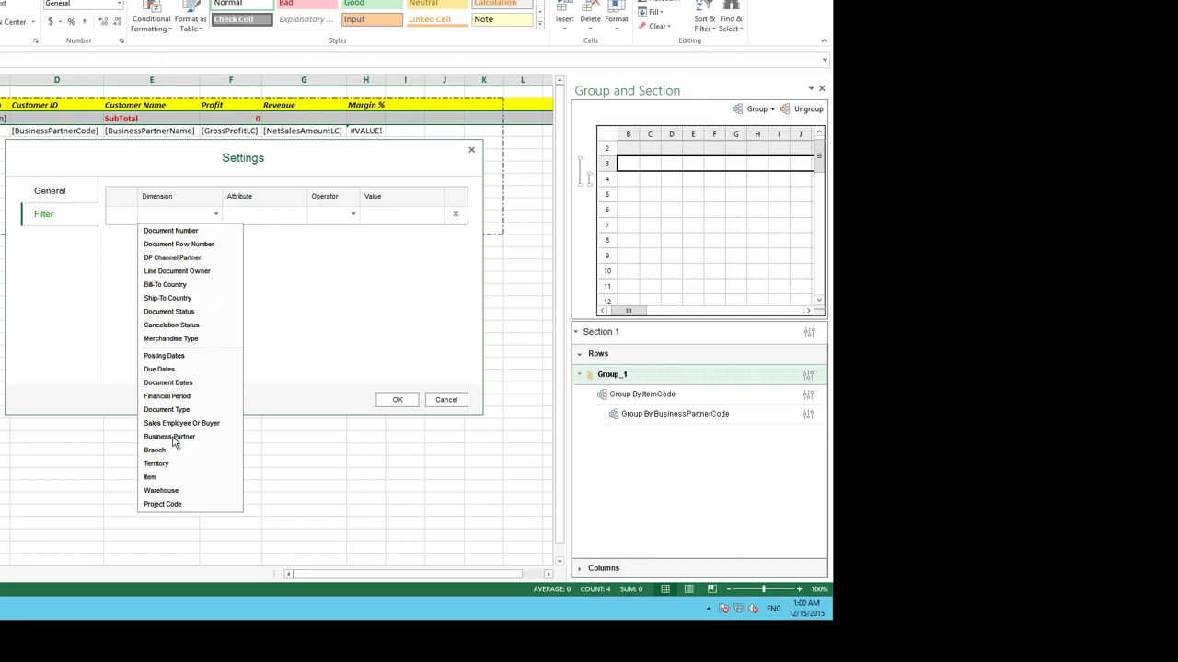
click(159, 480)
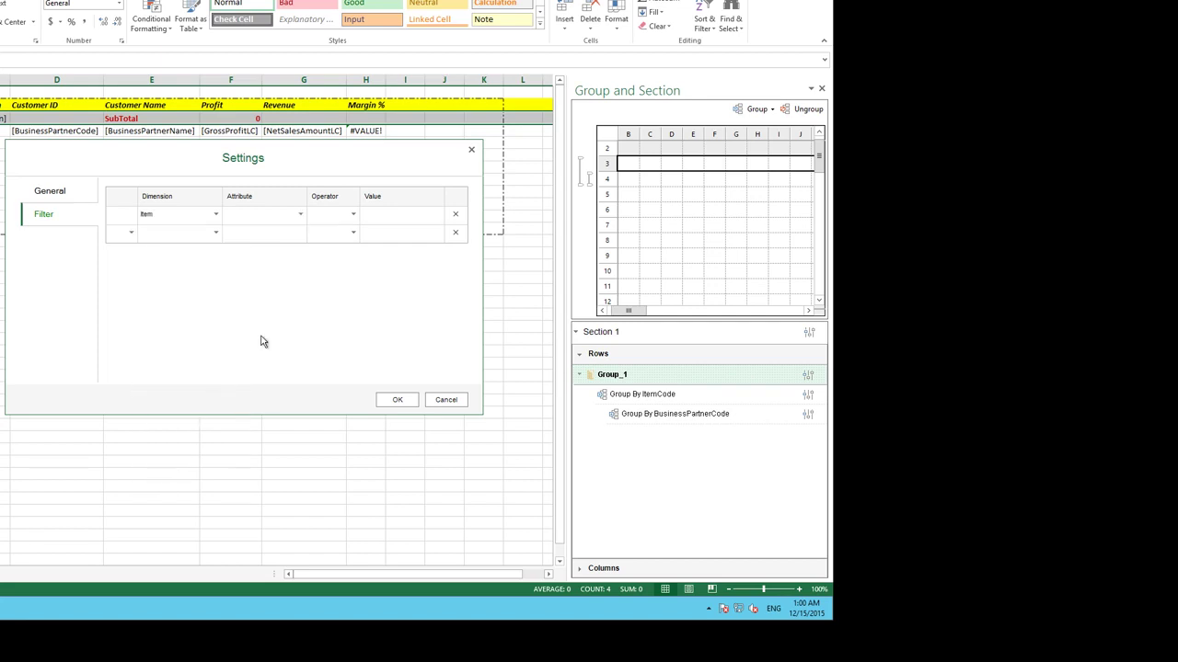
click(300, 217)
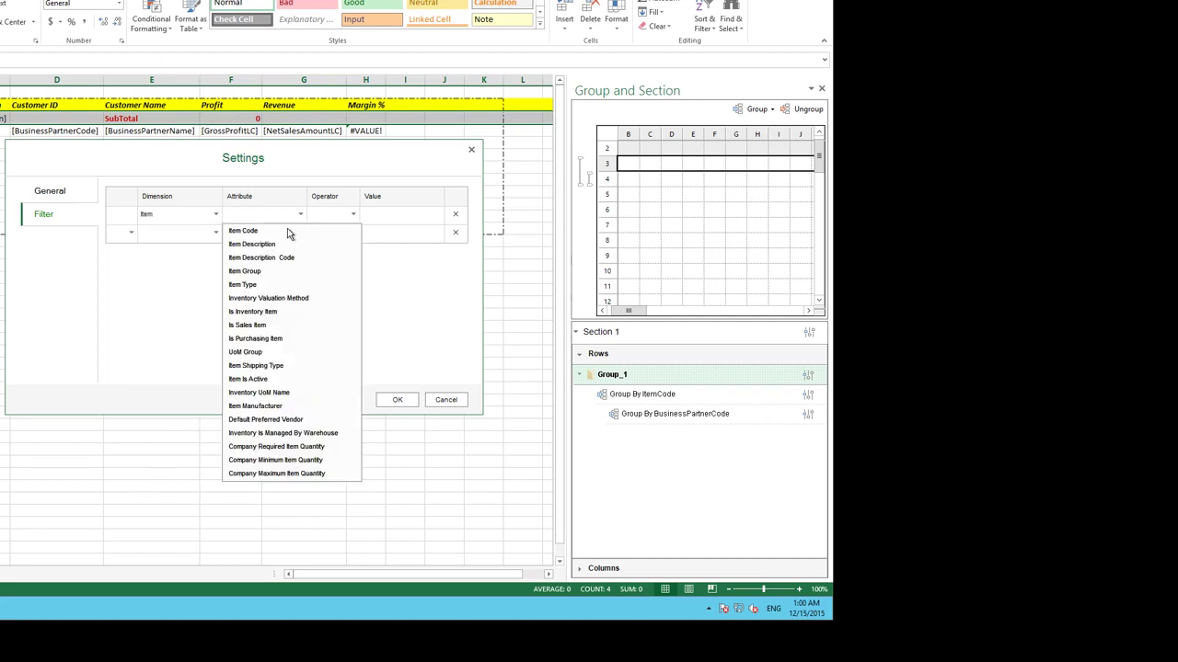
click(279, 234)
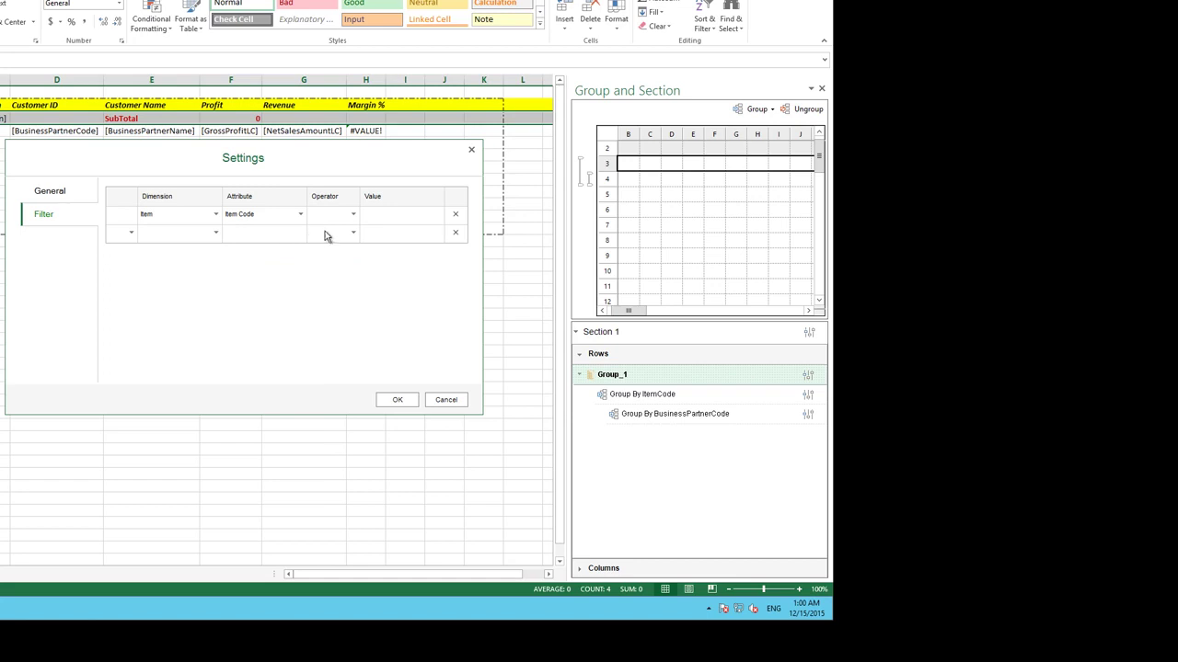
click(354, 217)
click(322, 313)
Step: Include item codes A00001 and A00002 in the filter values and apply it
click(438, 215)
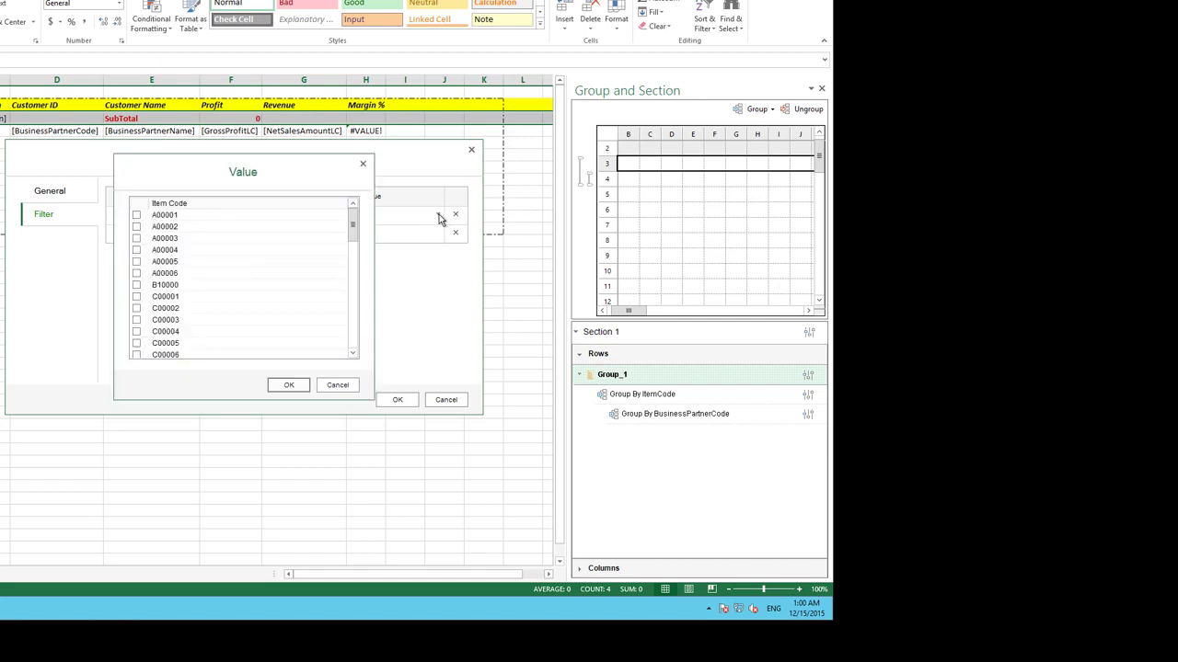
click(136, 215)
click(136, 227)
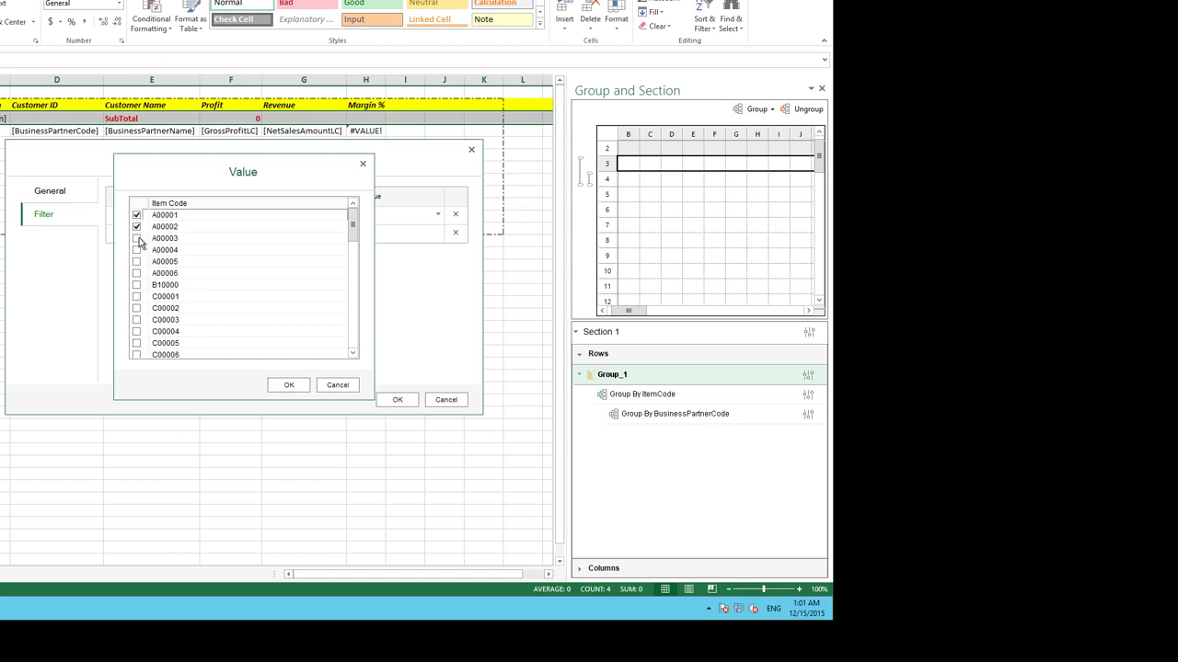
click(288, 386)
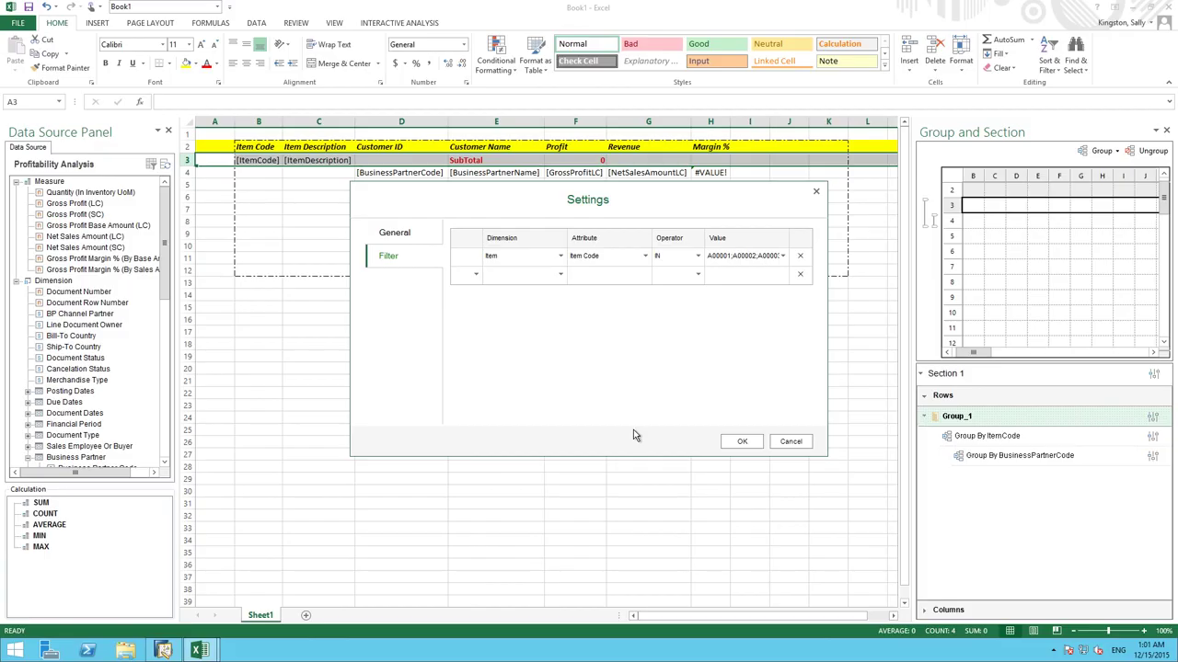
click(739, 442)
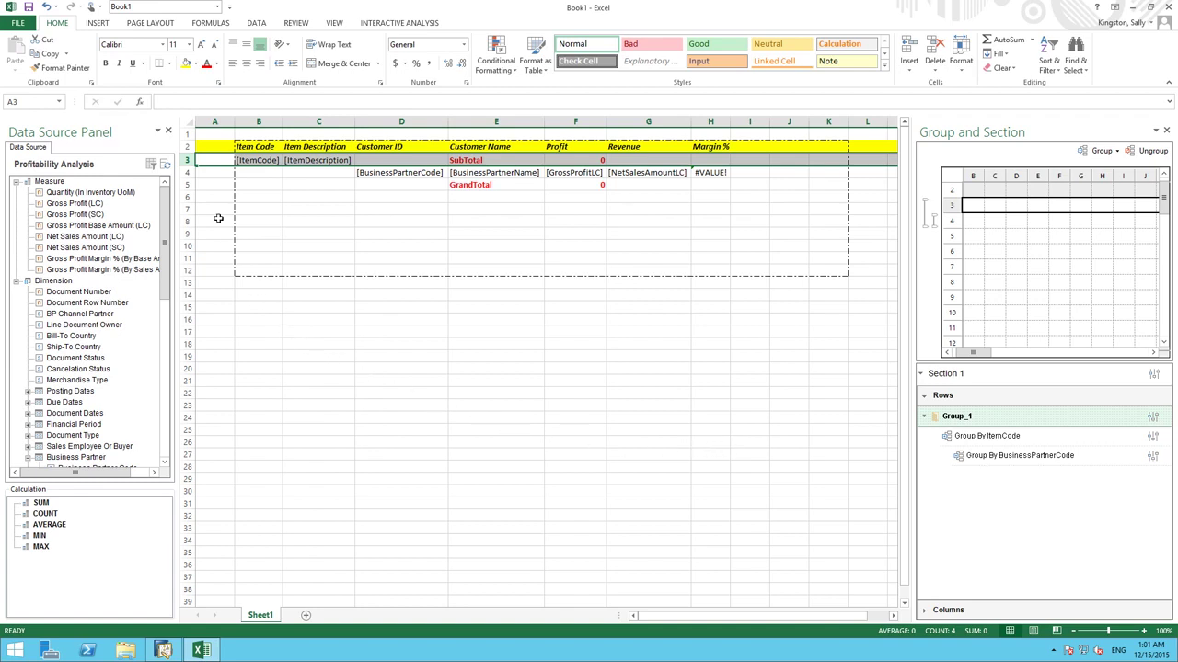
Step: Insert a blank row 2 above the headers, select F2, and expand Document Dates
right_click(187, 146)
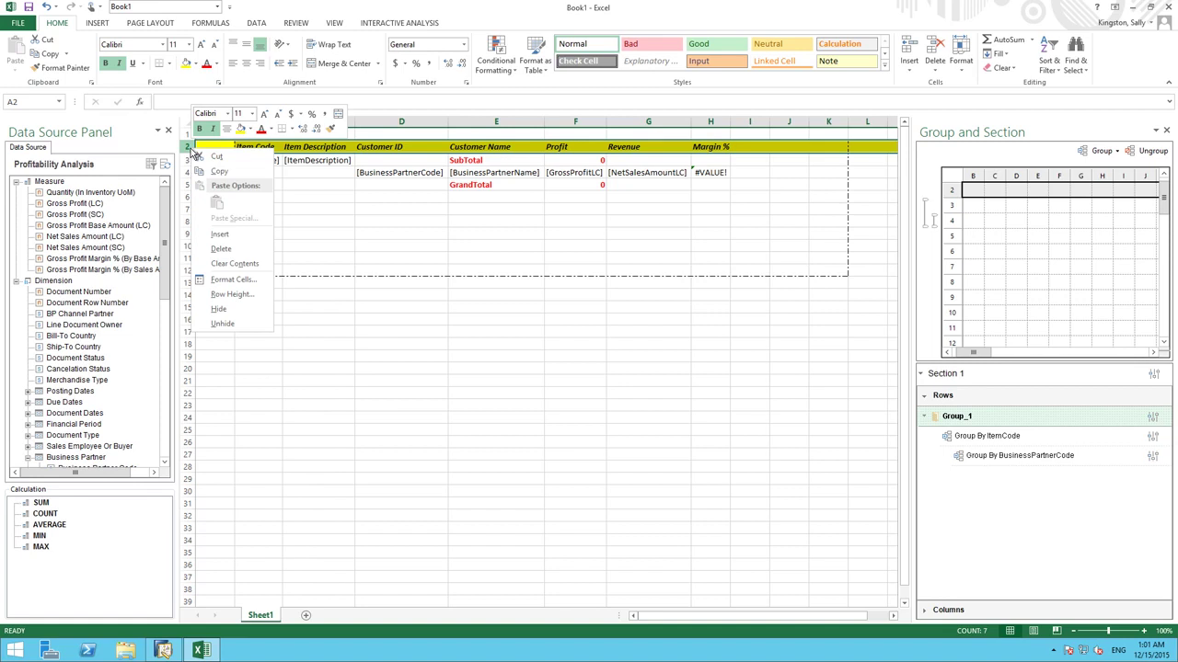
click(220, 235)
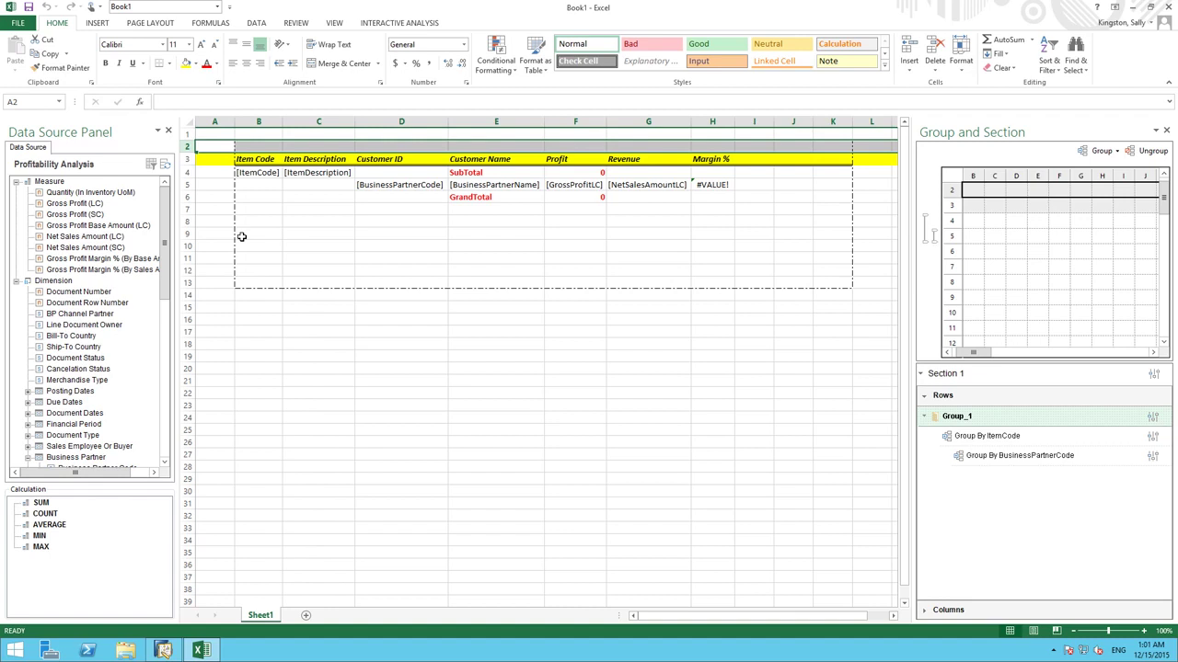
click(571, 146)
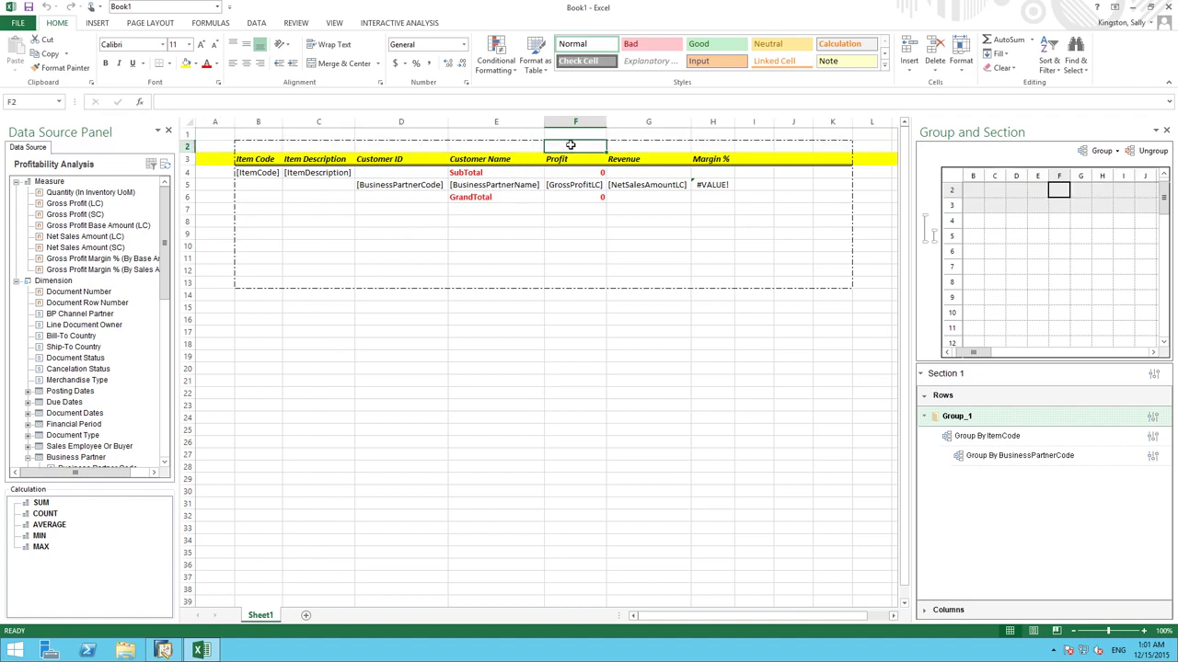
click(28, 415)
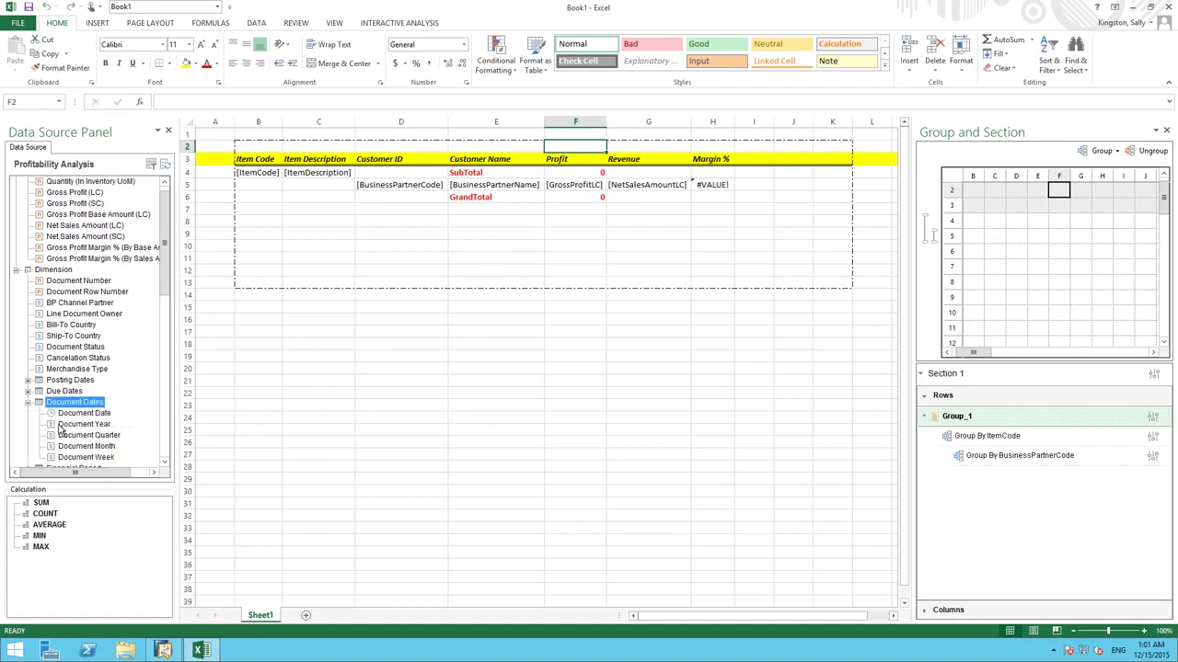
Step: Place Document Year in F2 and stretch its column group across Profit, Revenue and Margin %
drag(67, 429, 575, 148)
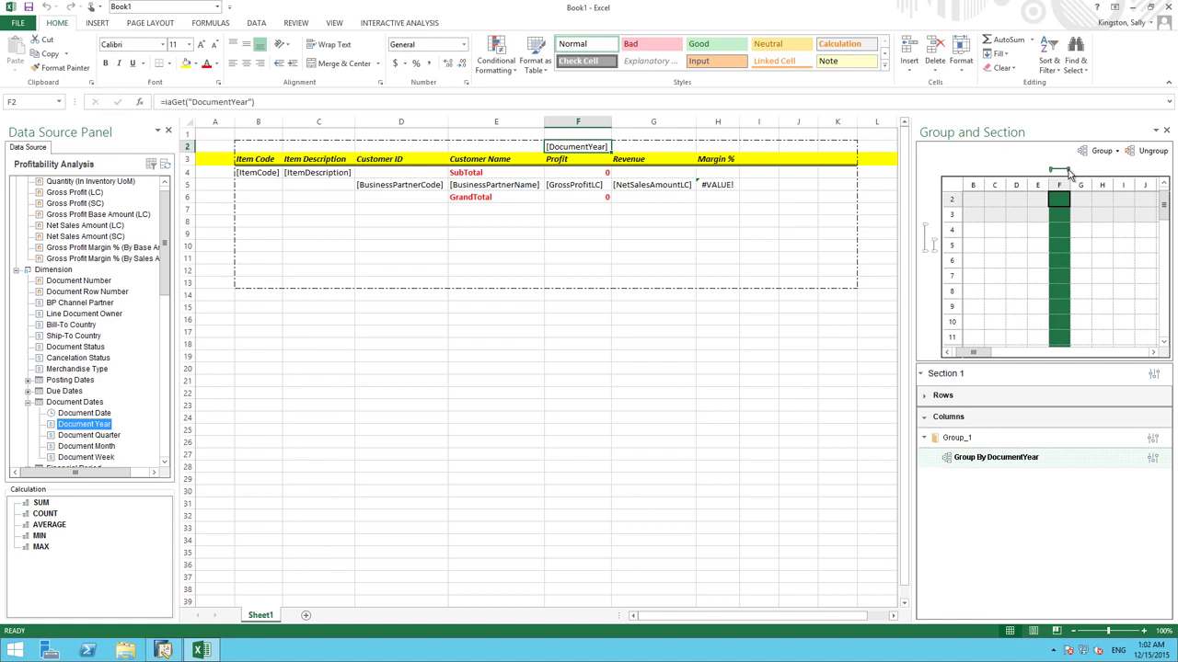
drag(1069, 169, 1113, 169)
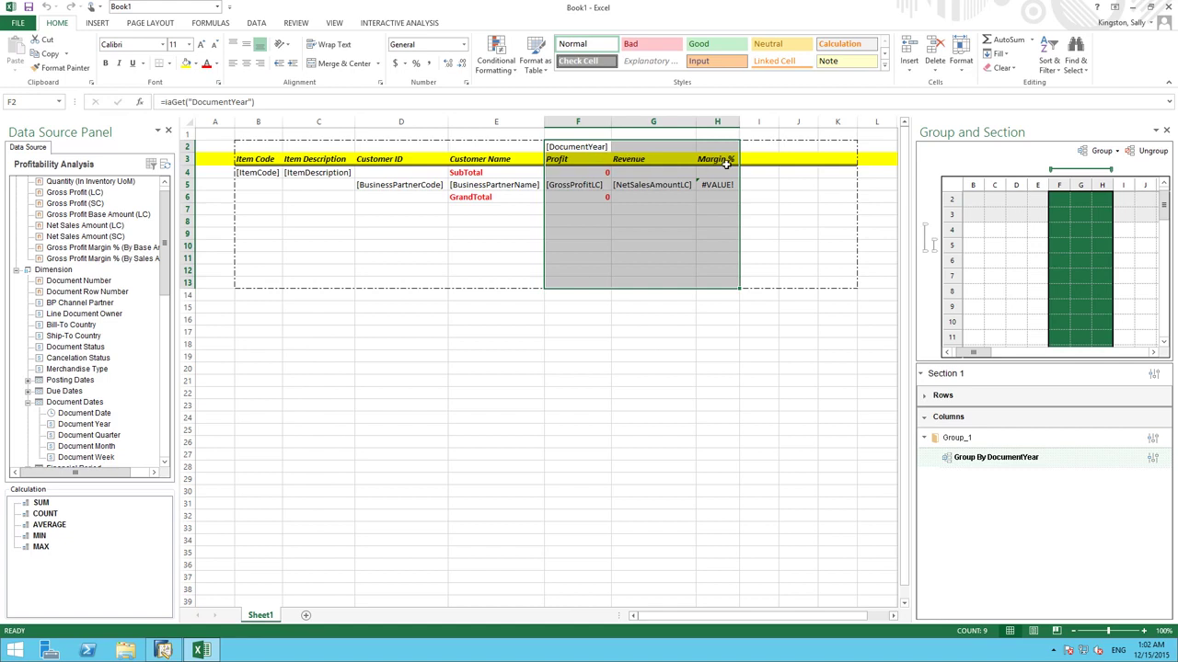
click(593, 146)
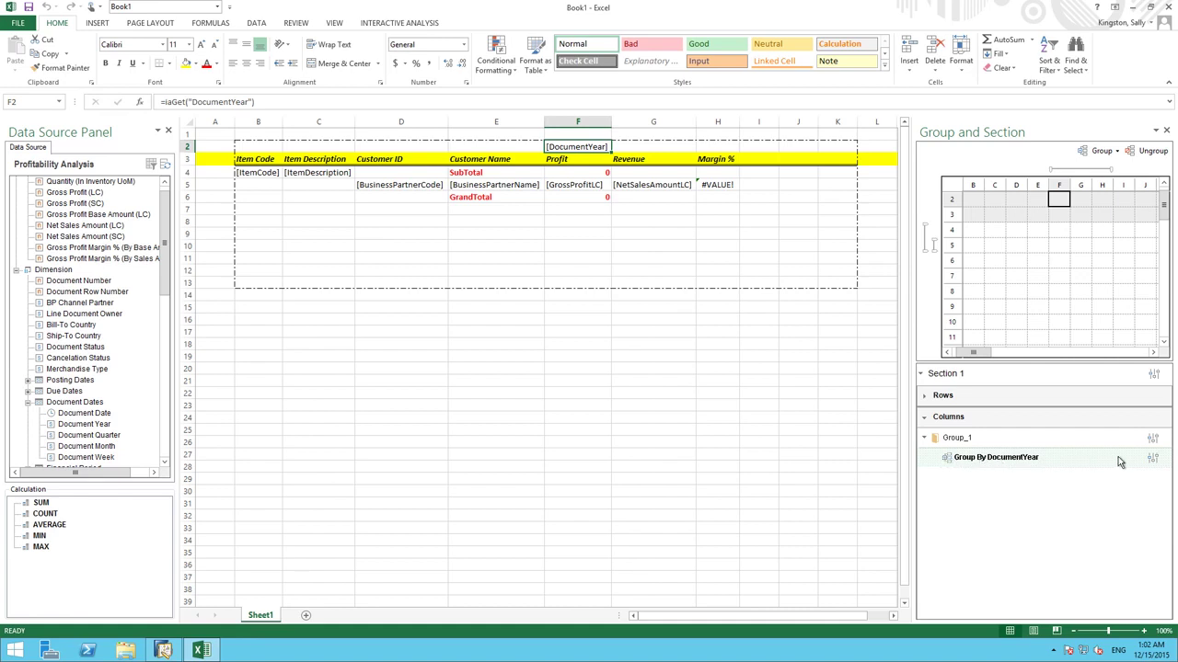
Step: Set the year group's sorting to attribute Document Year, order Ascending
click(1152, 459)
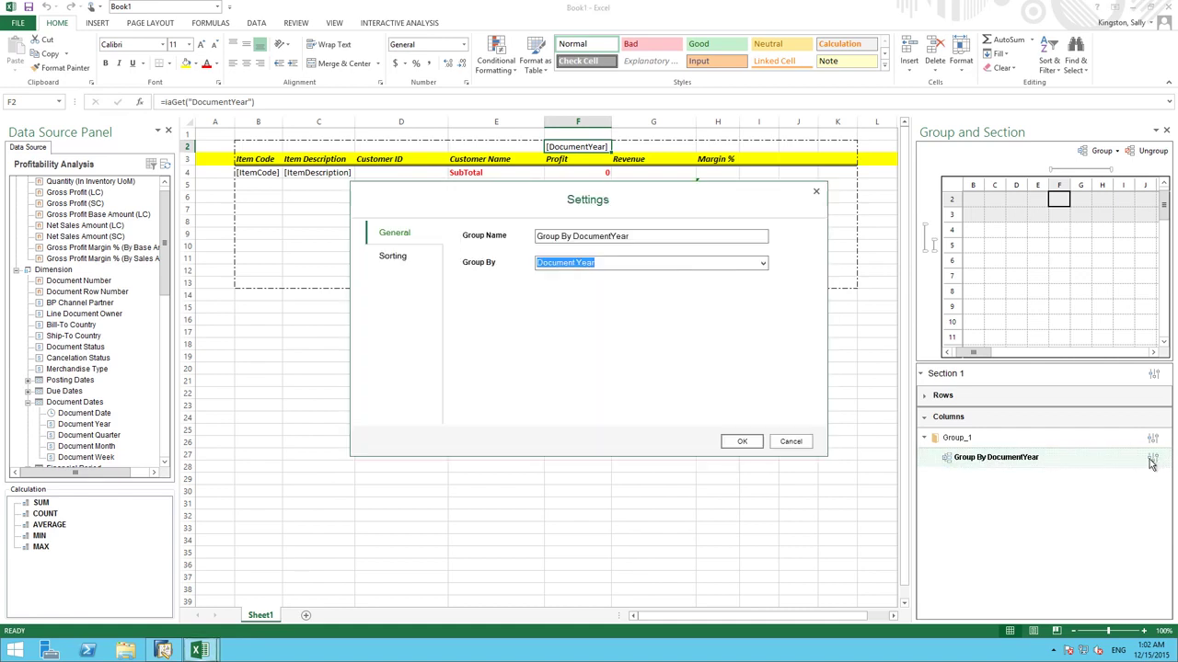
click(392, 257)
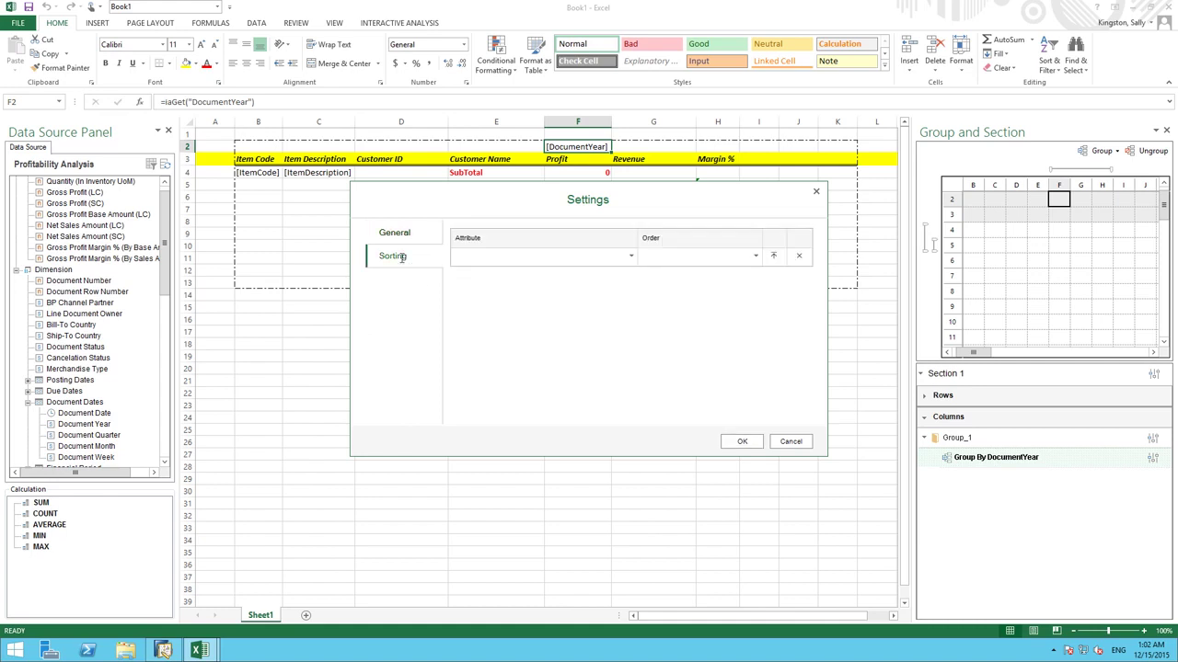
click(631, 258)
click(511, 274)
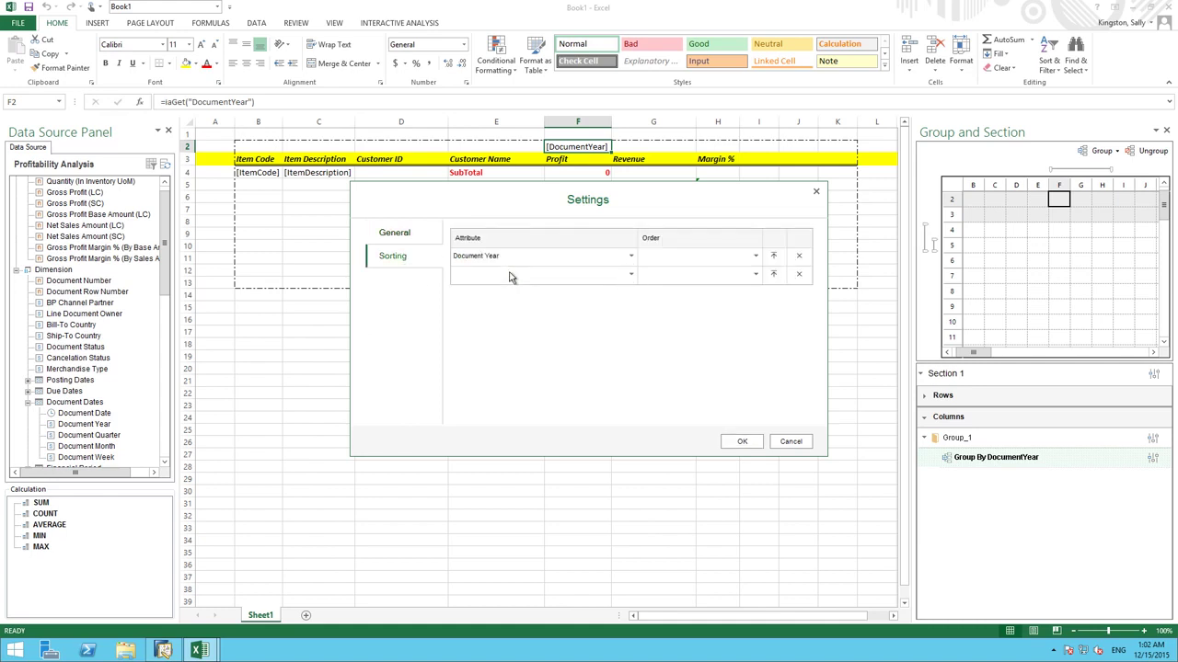
click(755, 257)
click(682, 274)
click(742, 442)
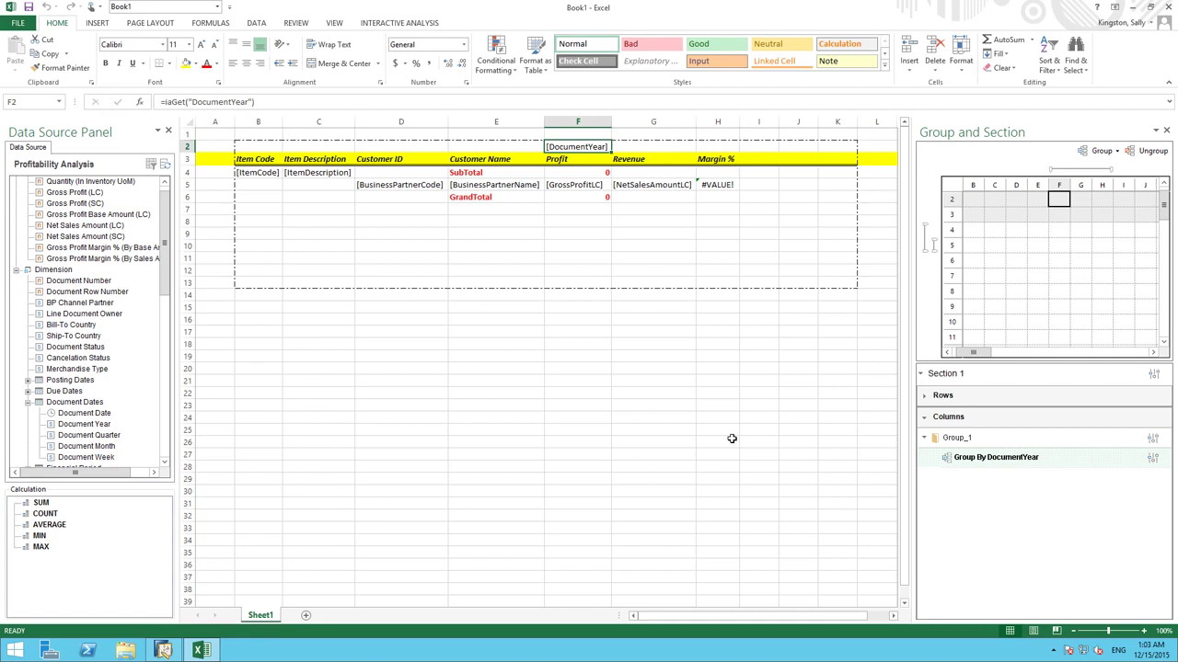
Step: Run the report from Interactive Analysis and select the 2006 year heading in F2
click(382, 24)
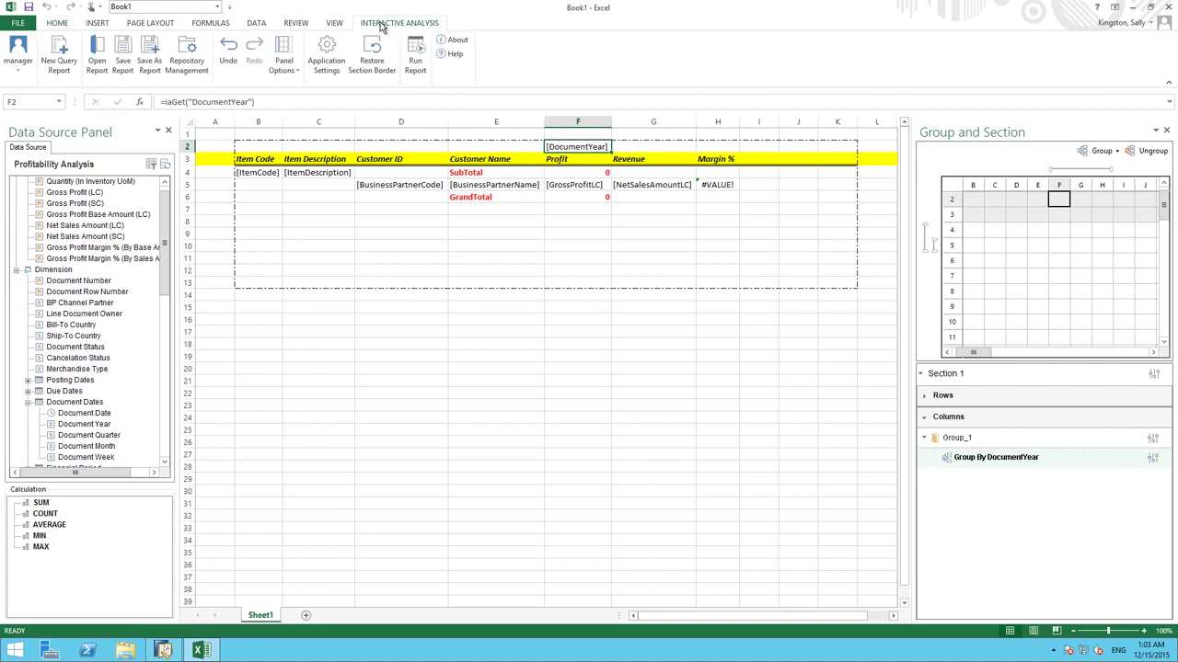
click(418, 53)
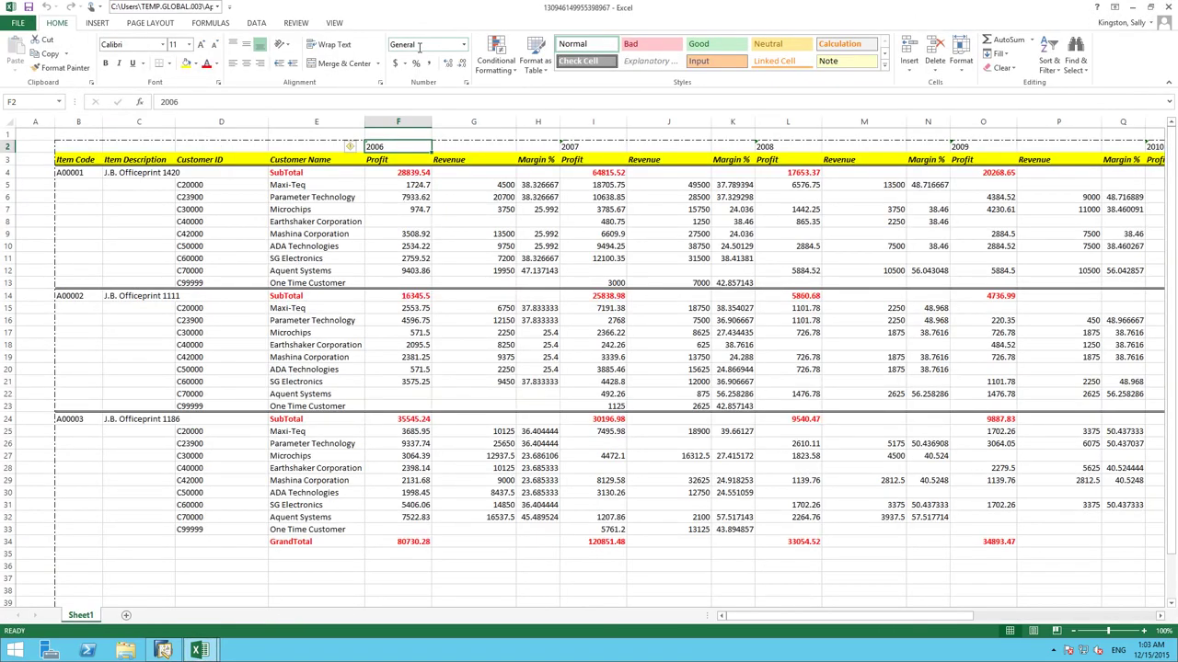
click(697, 103)
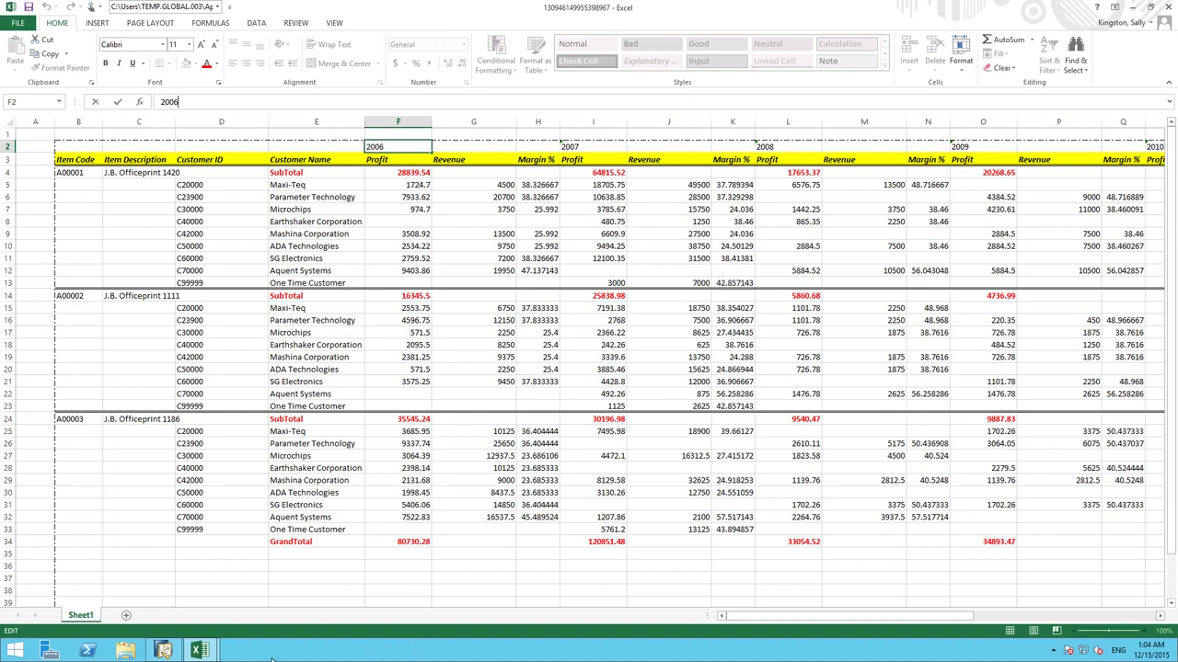
Step: From the design workbook, create repository folder Item_Profit under Sales > Multi-Document Scenarios
mouse_move(201, 651)
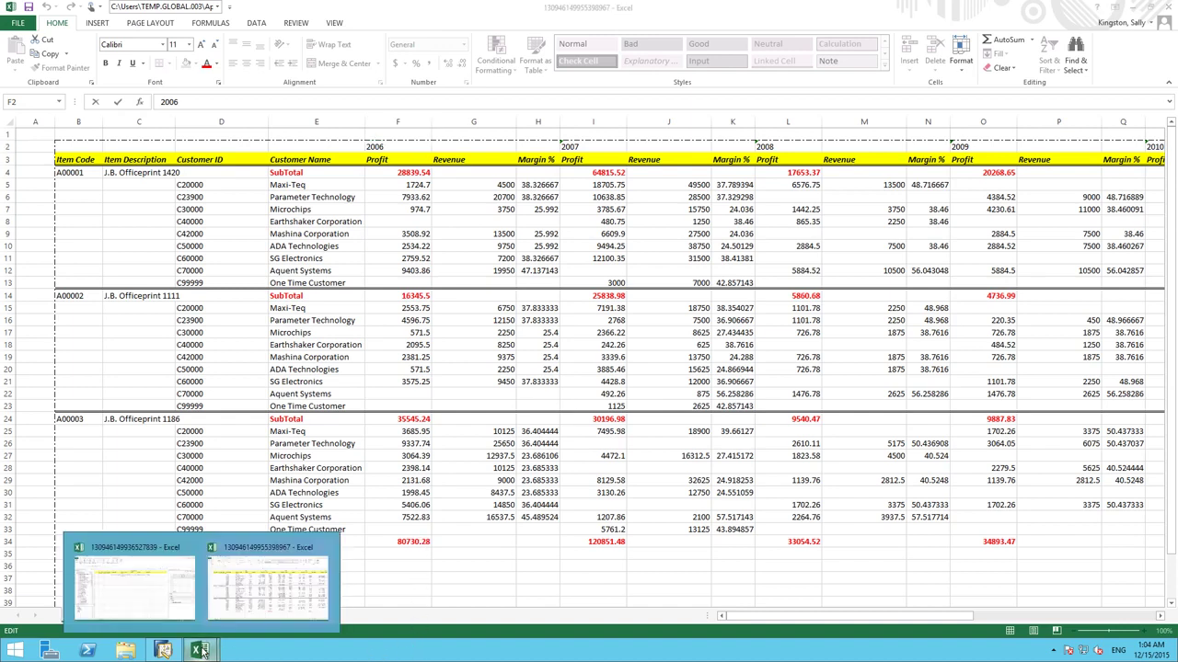
click(168, 590)
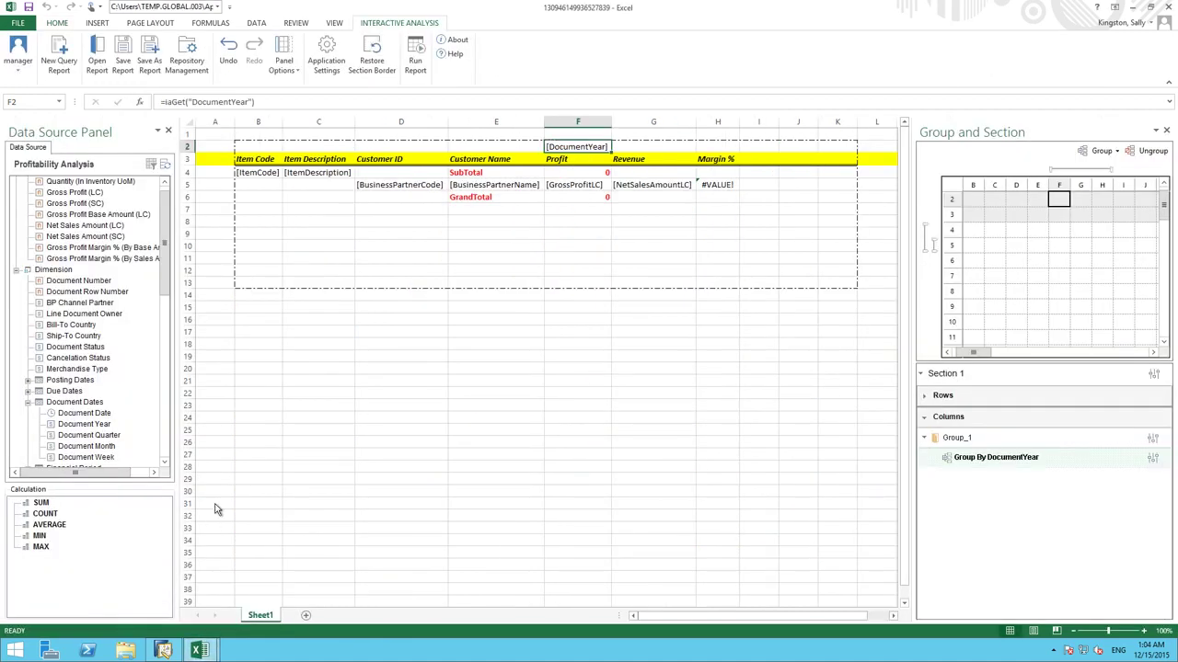
click(190, 57)
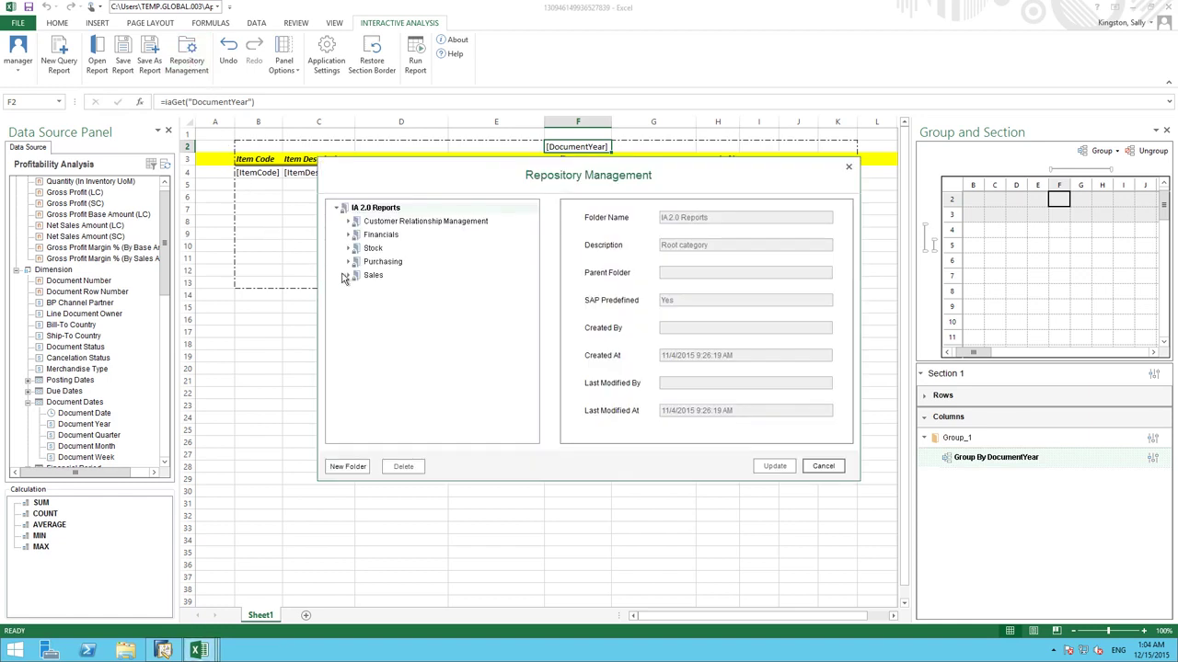
click(350, 278)
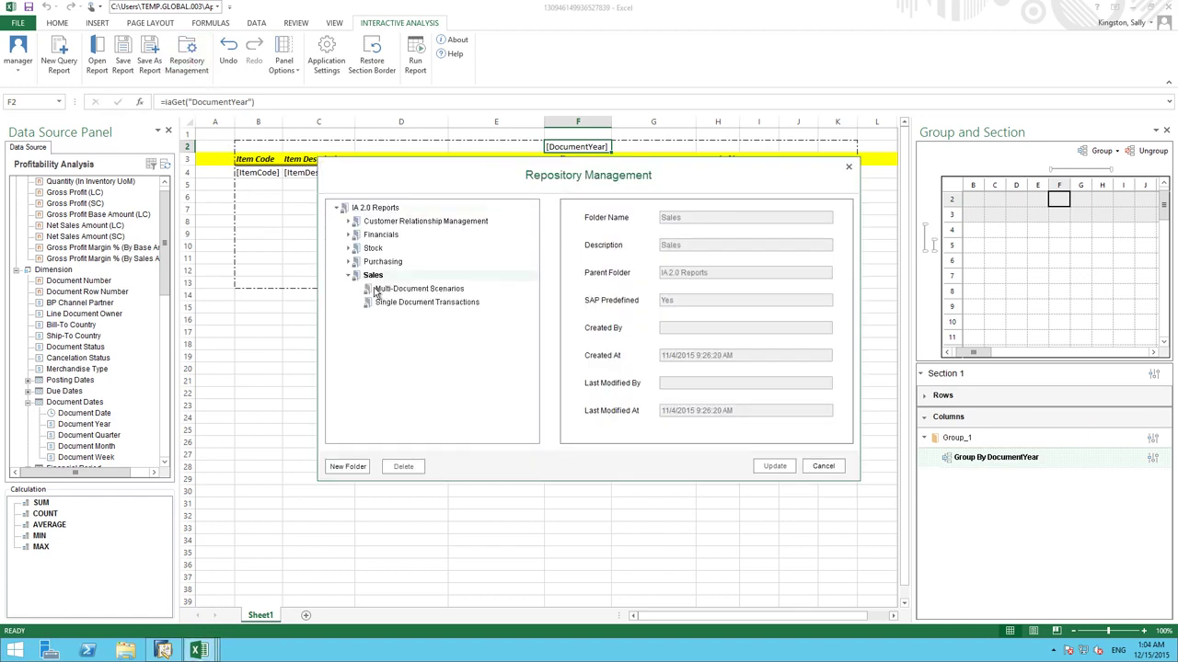
click(391, 292)
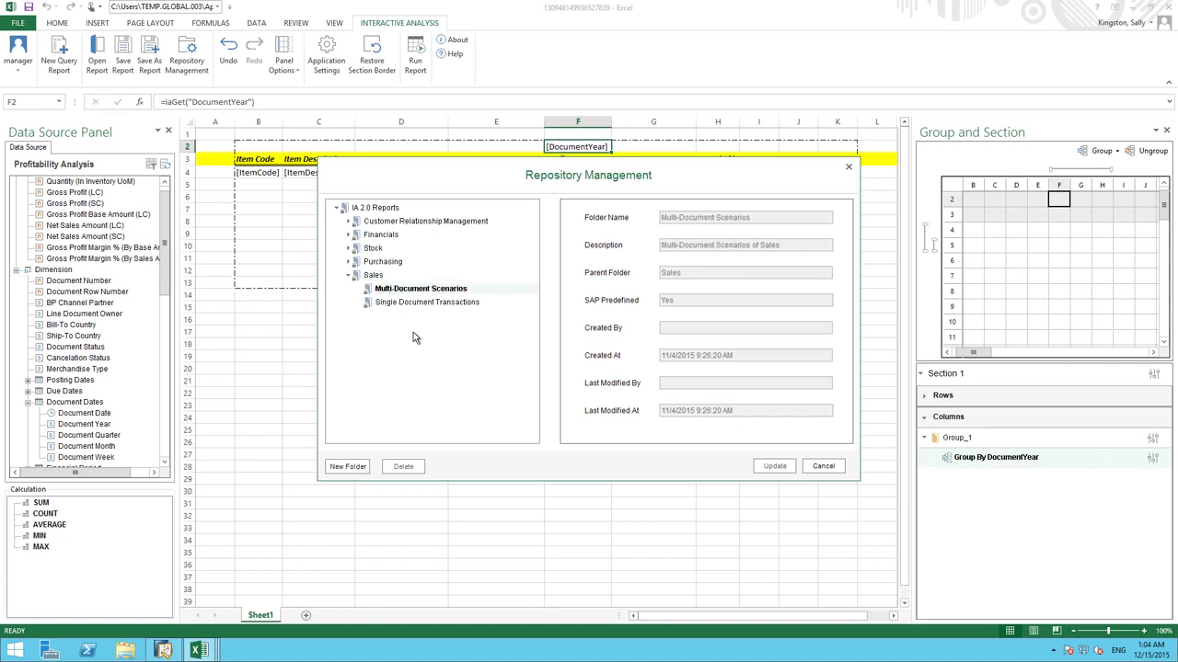
click(359, 468)
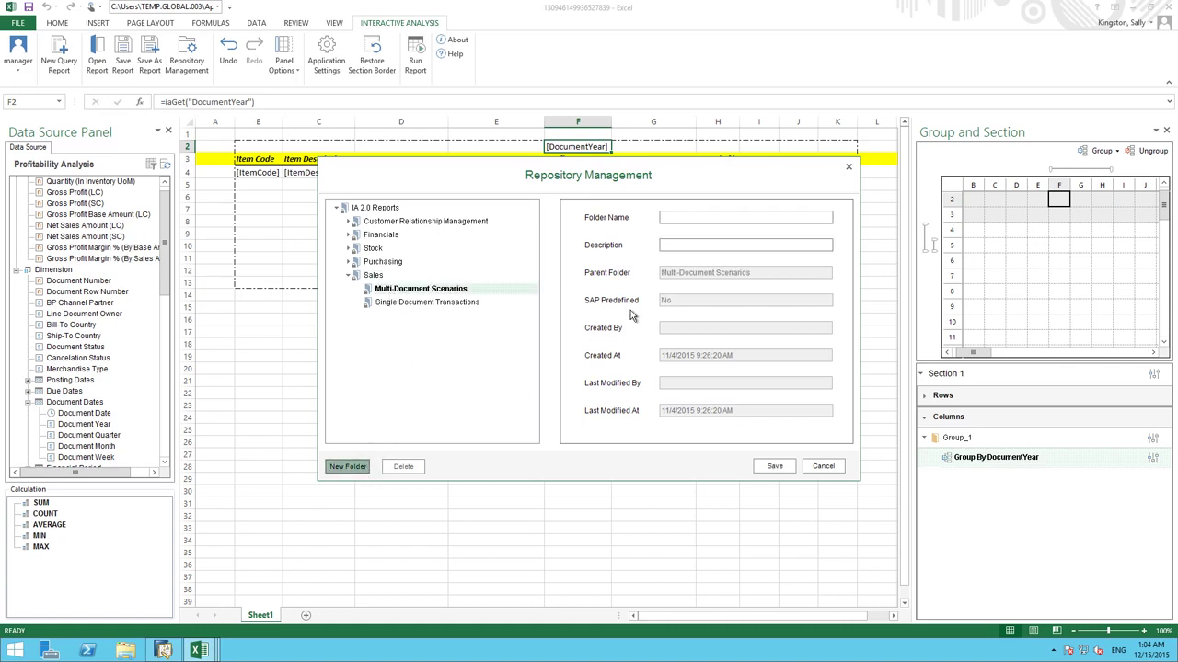
click(679, 218)
text(Item)
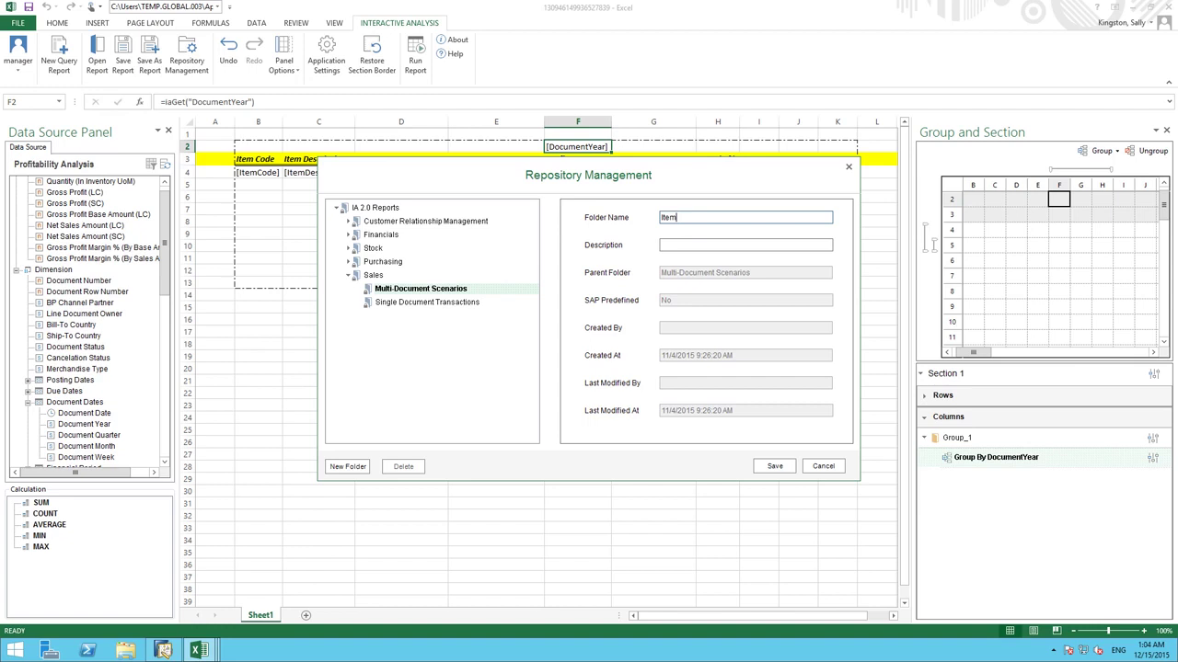
text(_Profit)
click(778, 467)
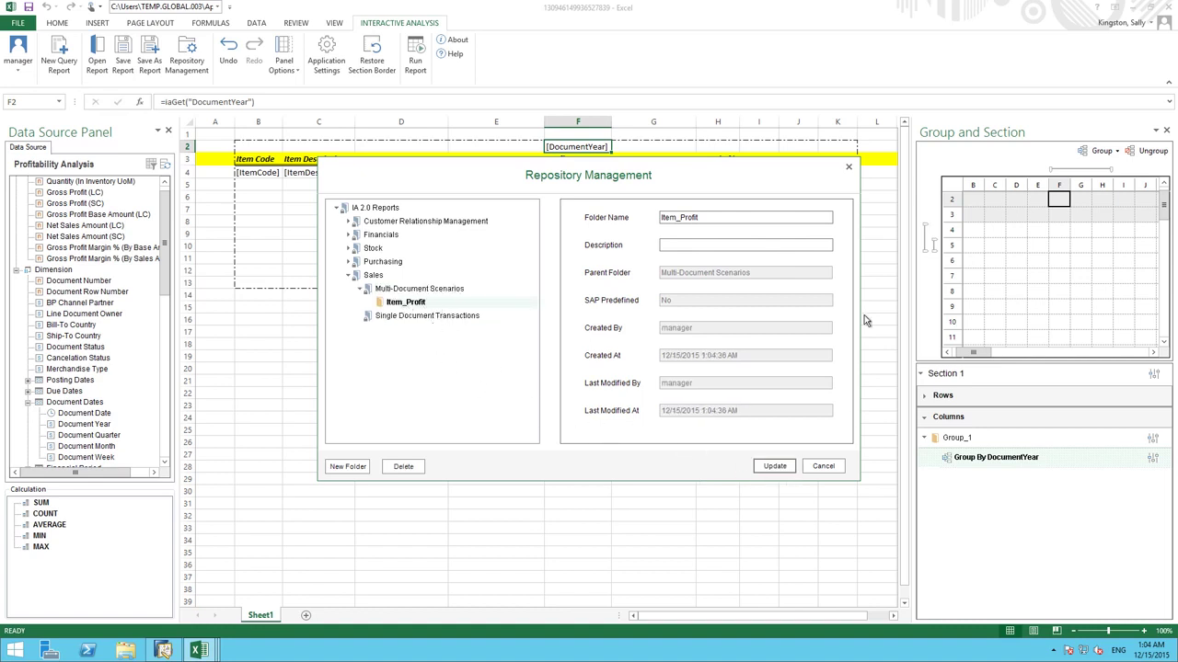
click(849, 166)
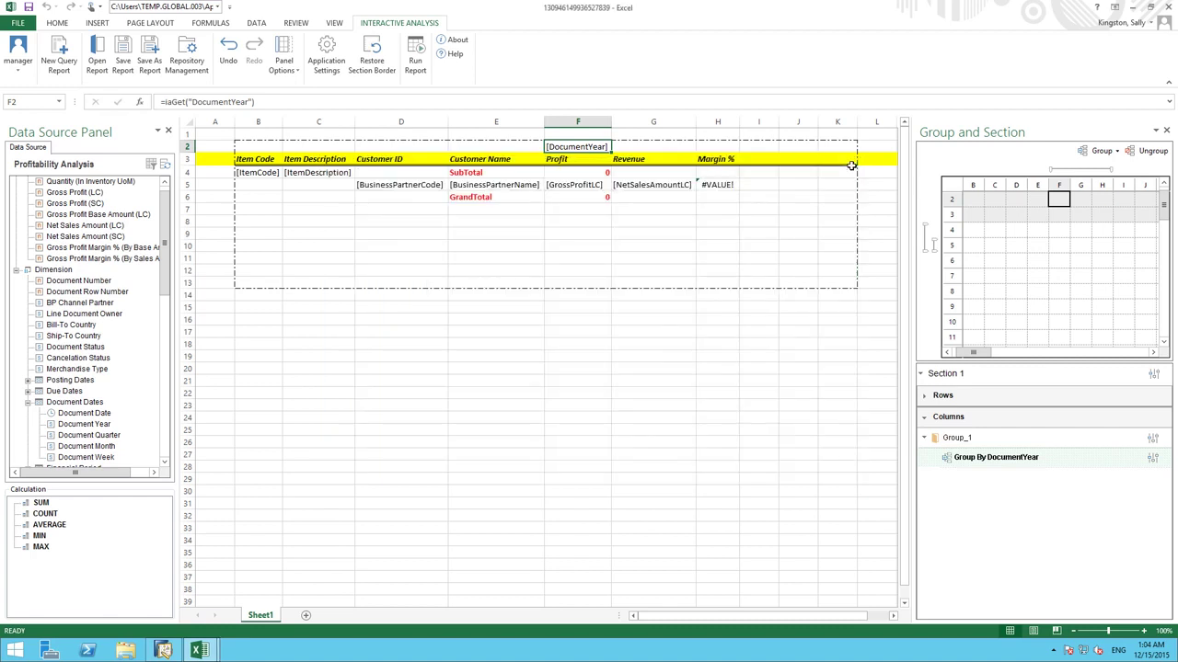
Step: Save the report as 'JB OfficePrint Series Profit Analysis' in Sales > Multi-Document Scenarios > Item_Profit
click(151, 53)
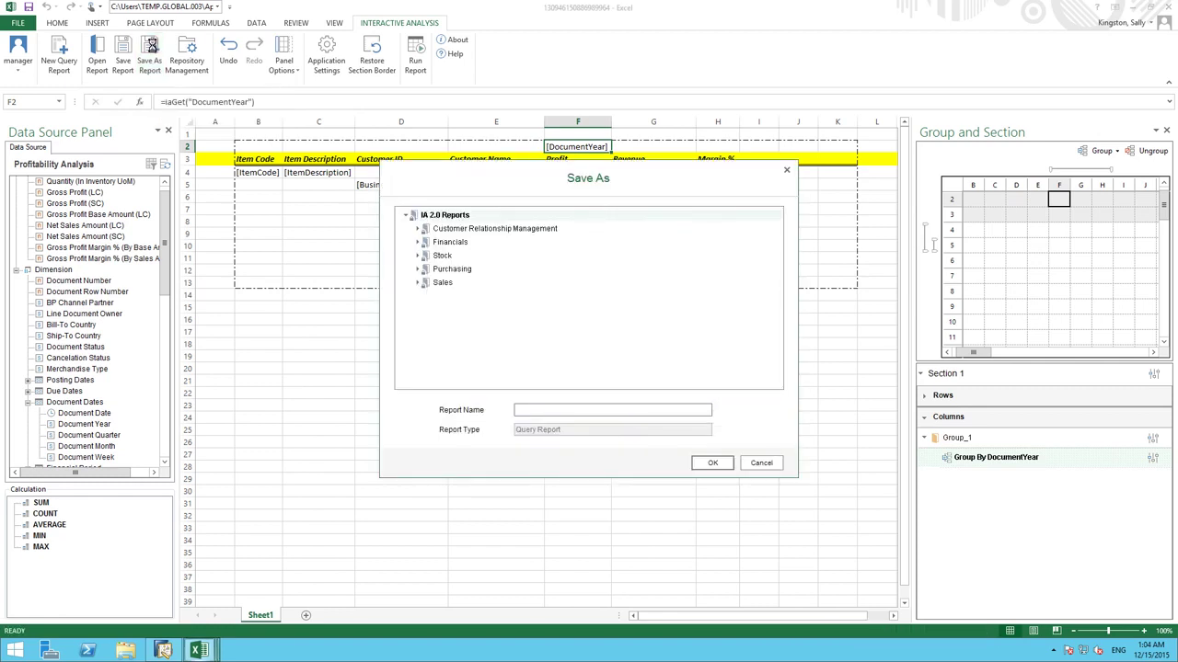
click(418, 283)
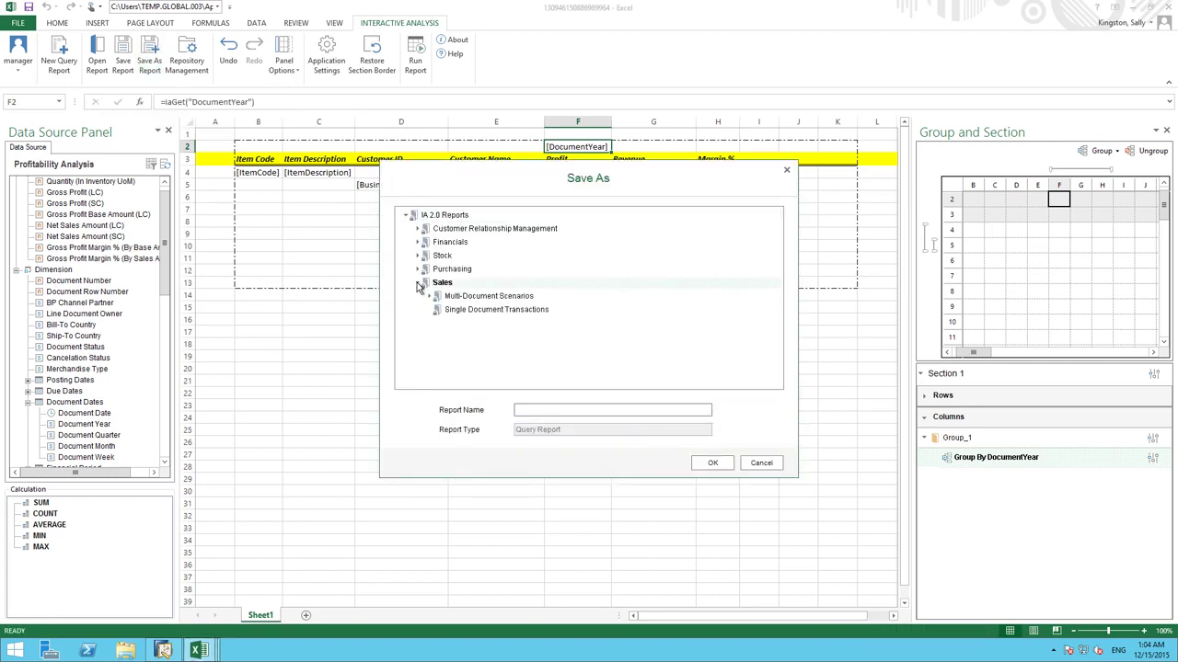
click(431, 296)
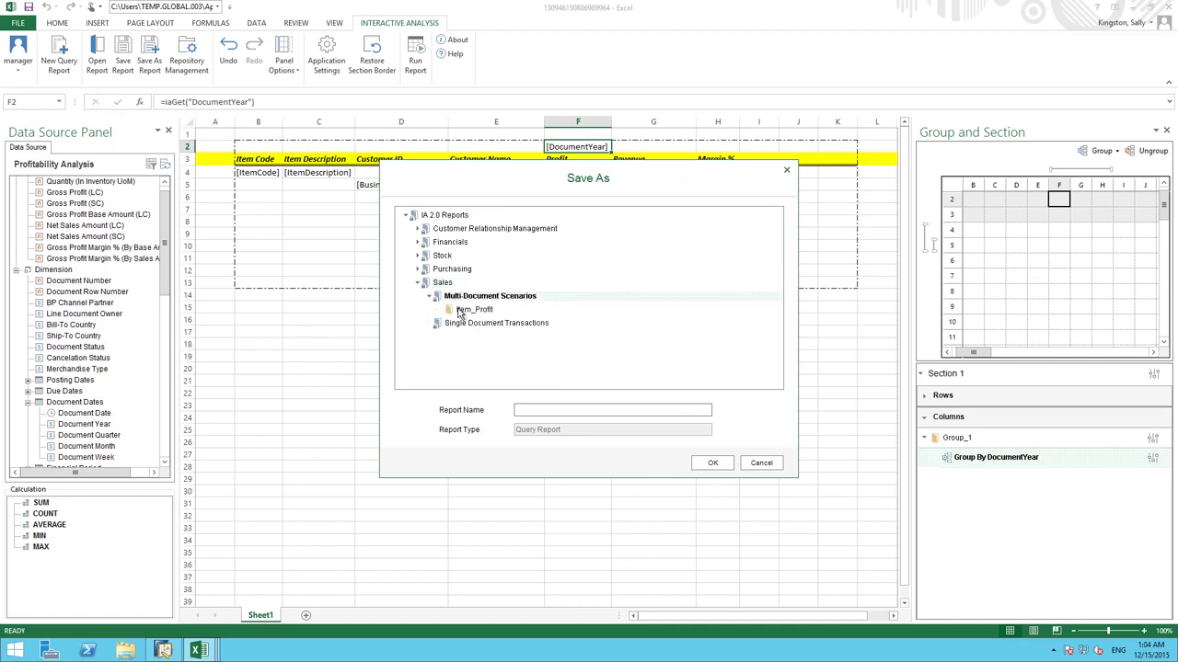
click(462, 311)
click(552, 411)
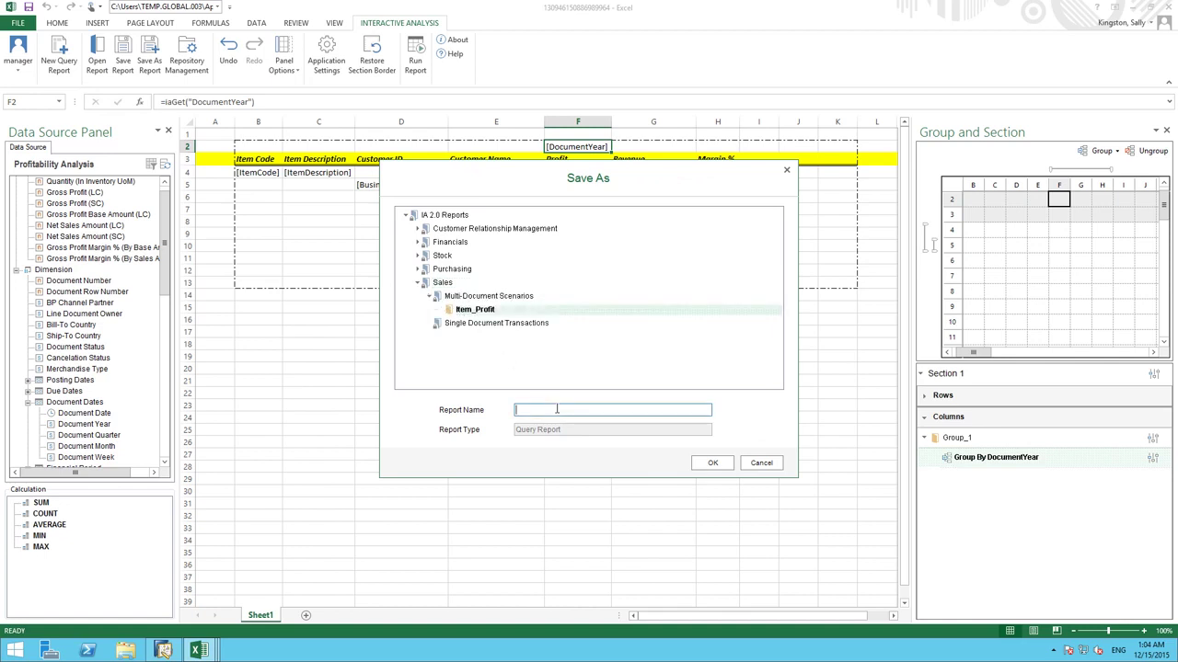
text(JB OfficePrint Series Profit Analysis)
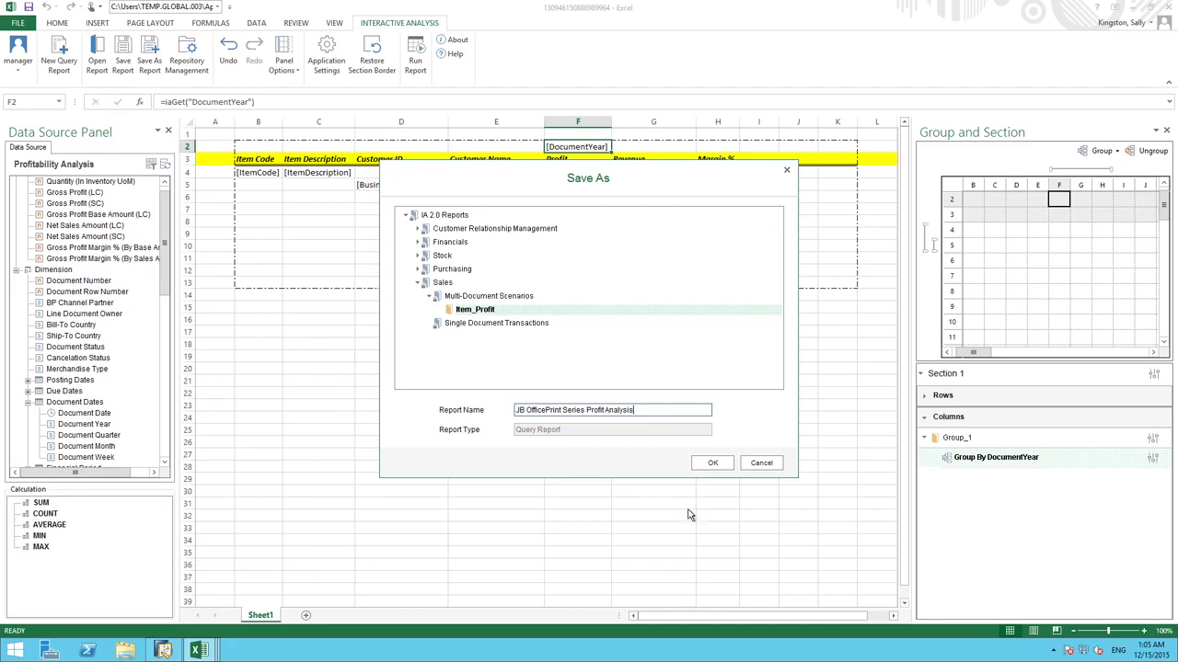
click(726, 468)
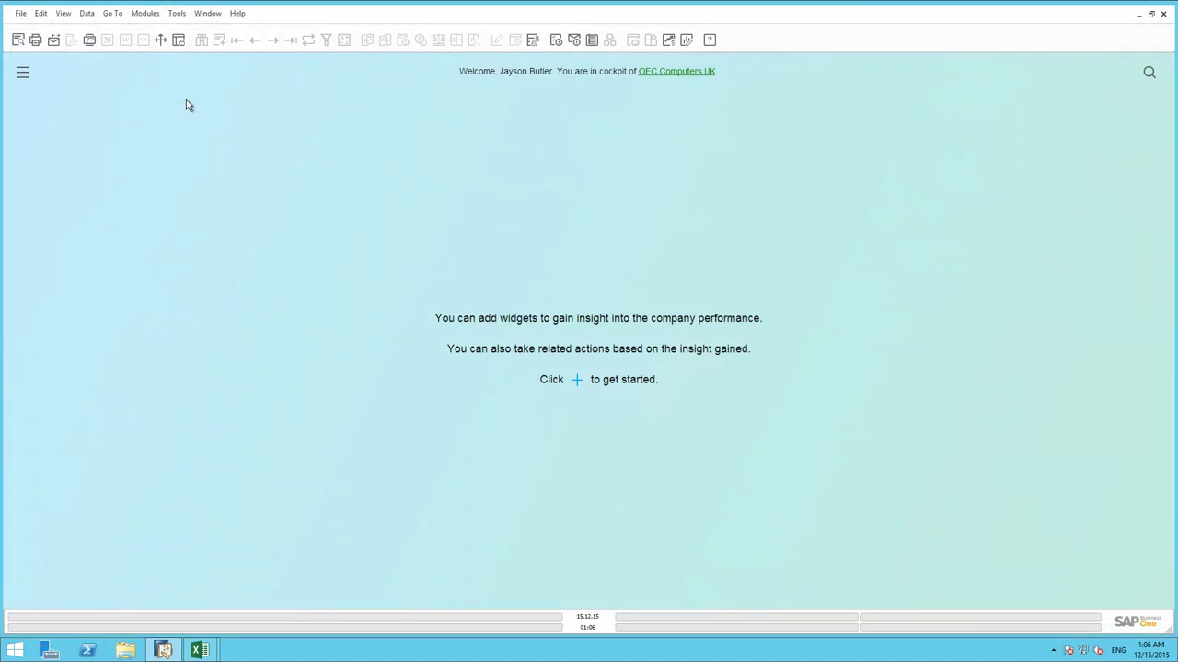
Step: Run JB OfficePrint Series Profit Analysis from Tools > Interactive Analysis Reports > Sales > Multi-Document Scenarios > Item_Profit
click(177, 15)
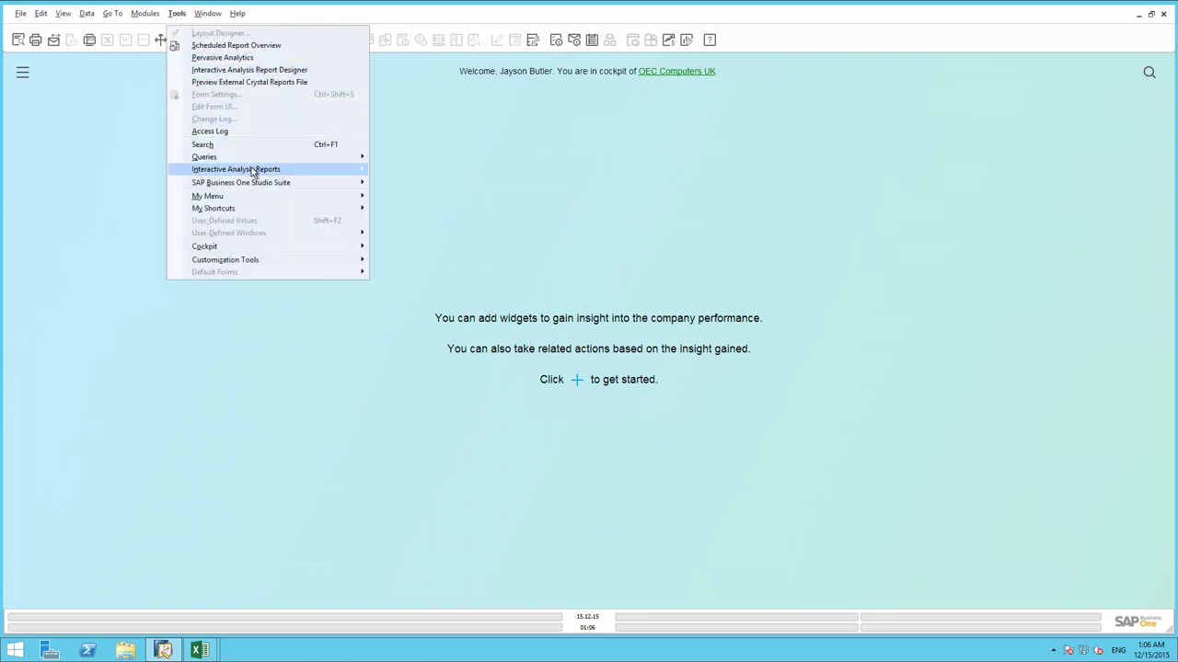
mouse_move(254, 171)
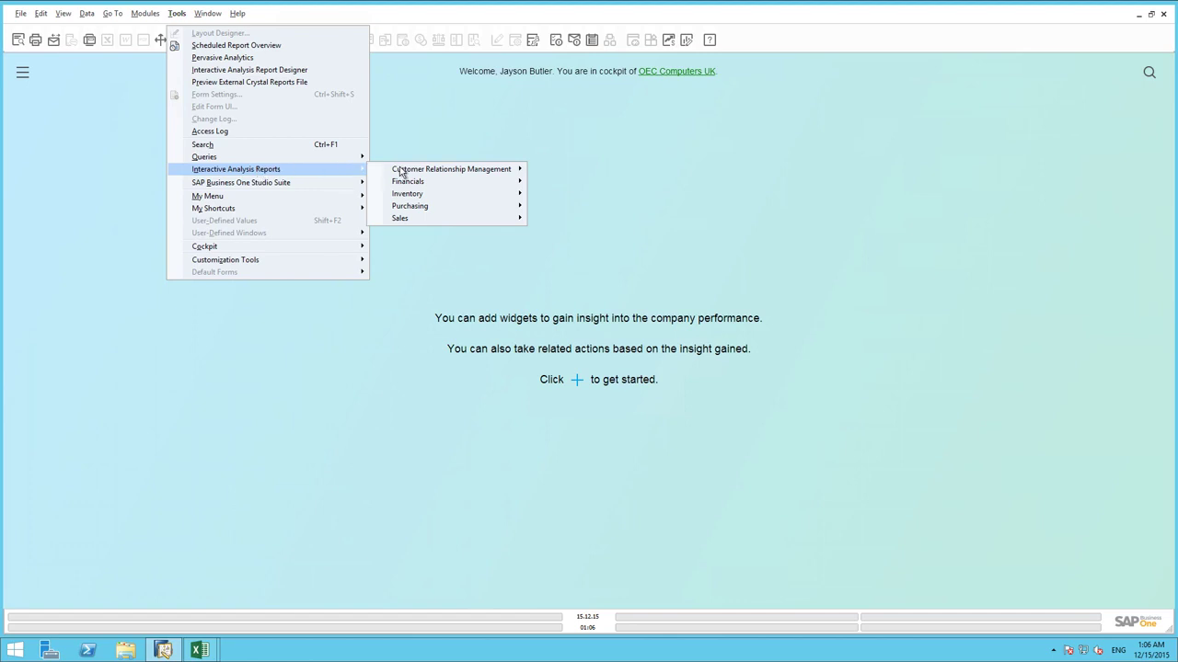
mouse_move(402, 221)
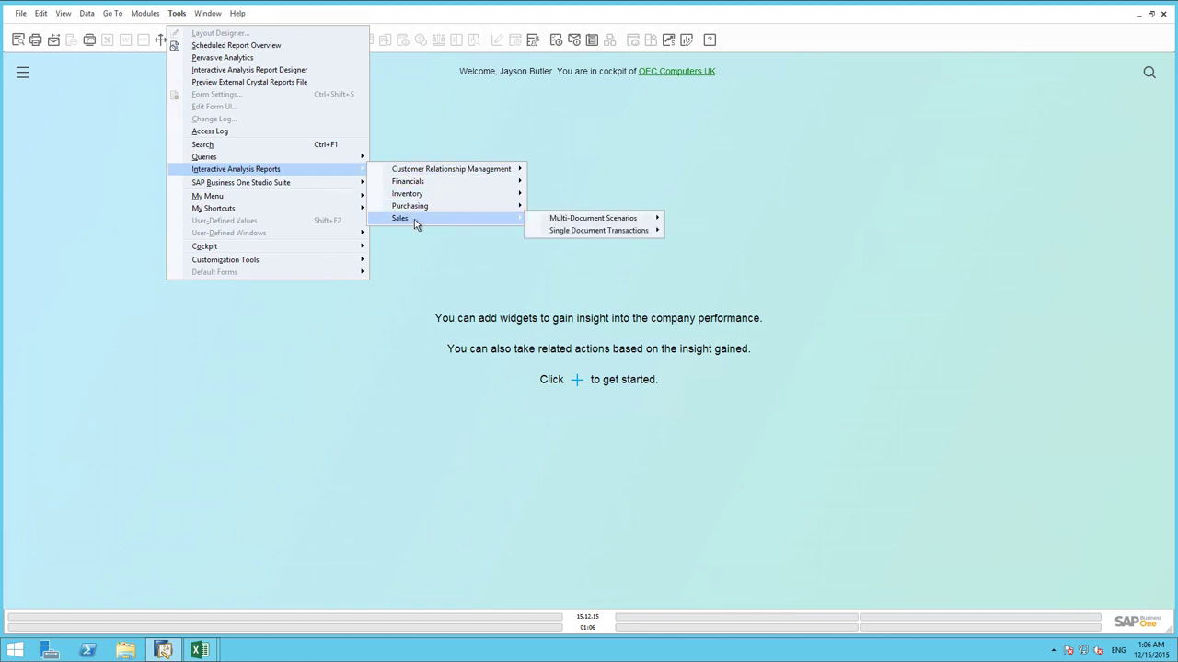
mouse_move(558, 222)
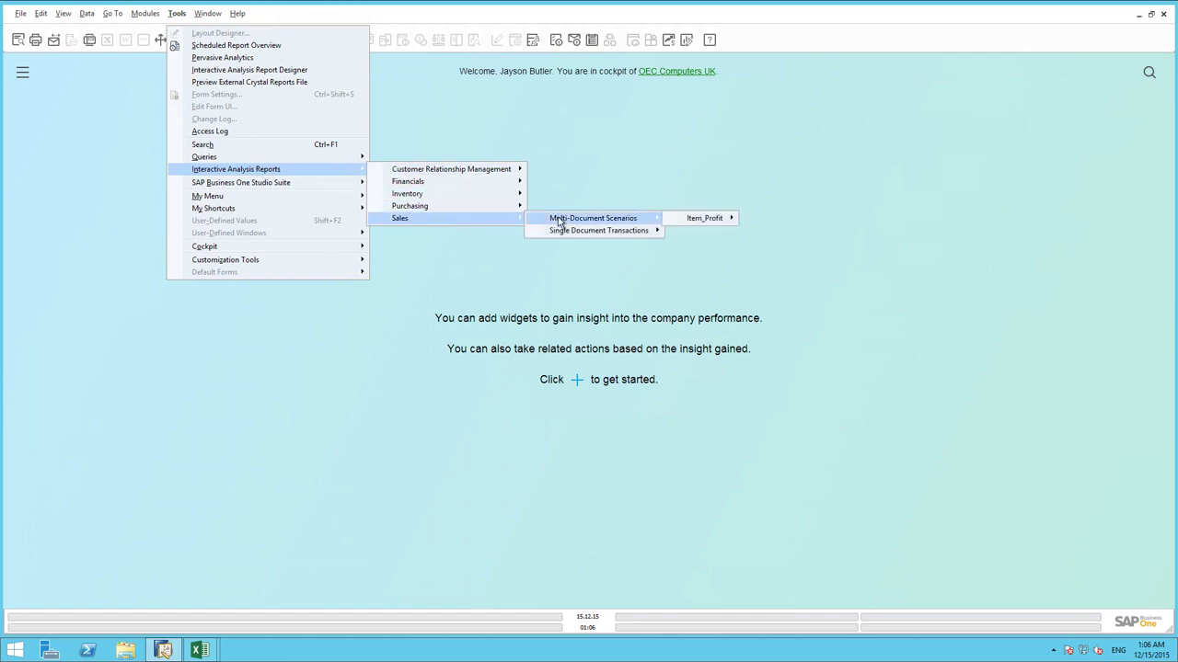
mouse_move(684, 224)
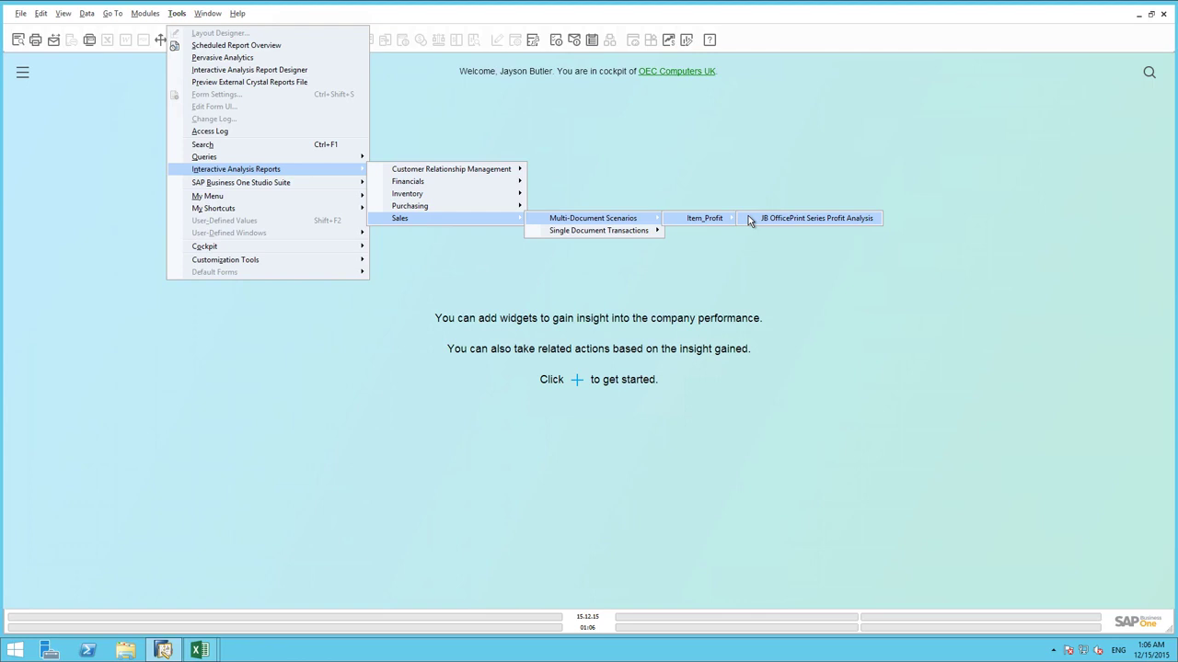
click(750, 221)
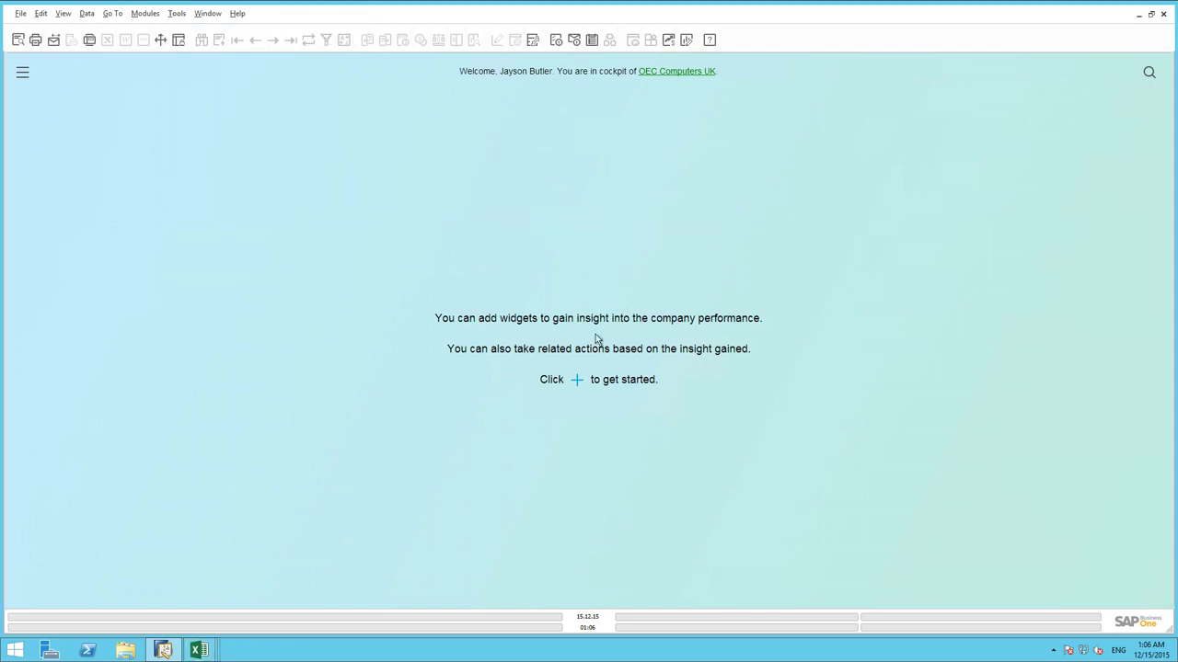
Step: Switch to the newly generated report workbook via the Excel taskbar preview
mouse_move(211, 652)
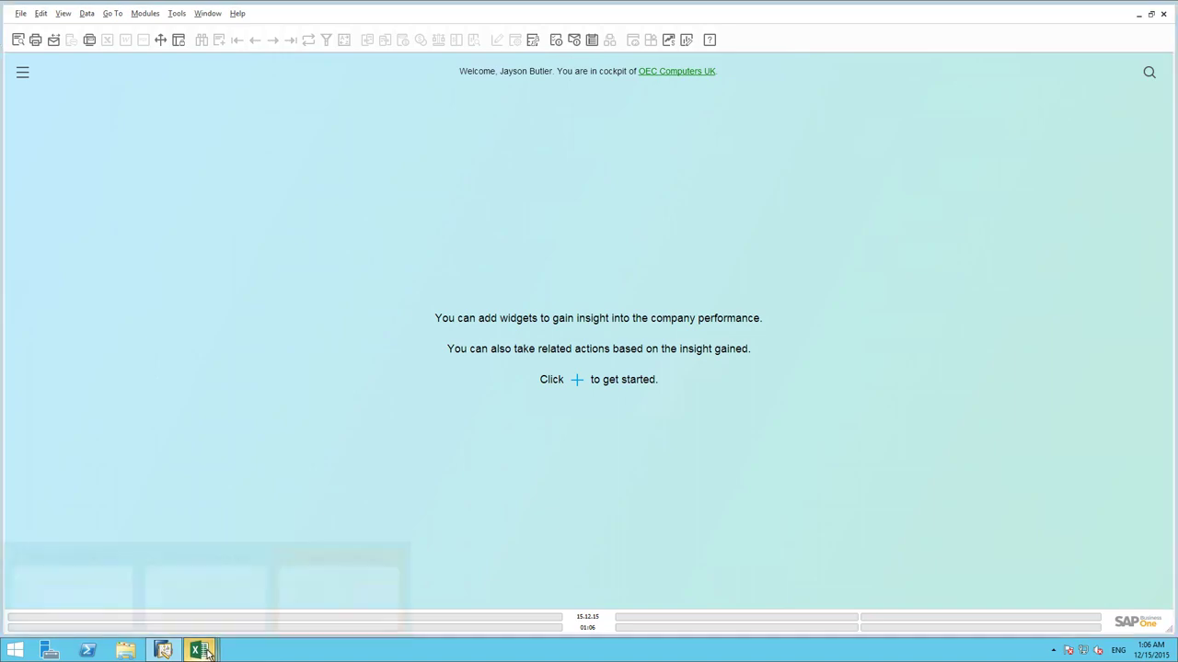
click(333, 588)
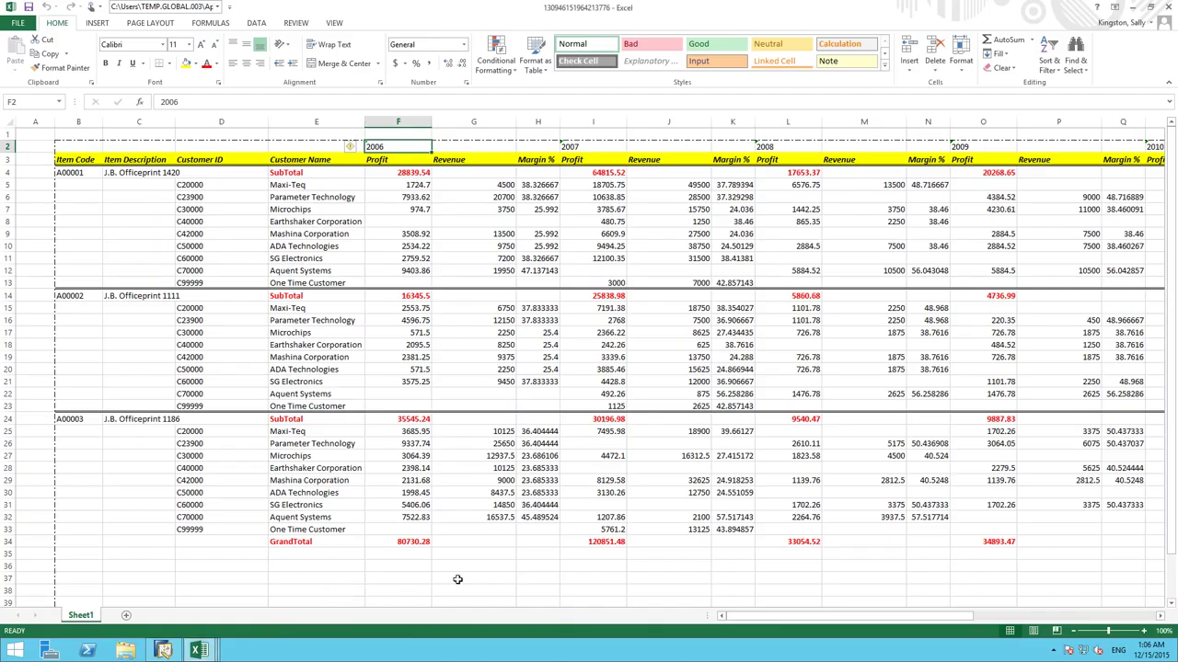